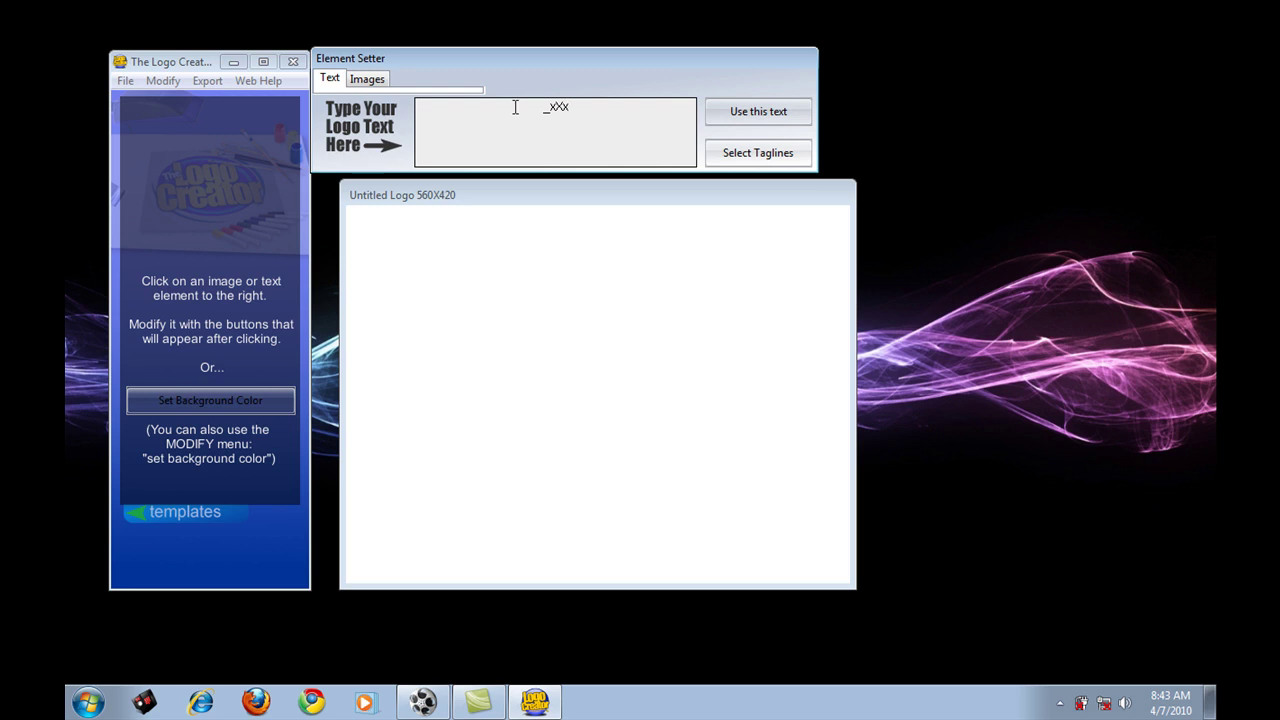
Add the logo text "_xXxBL4D3xXx_" and place it near the middle of a canvas widened to 915 x 420
text(L4D3xXx_)
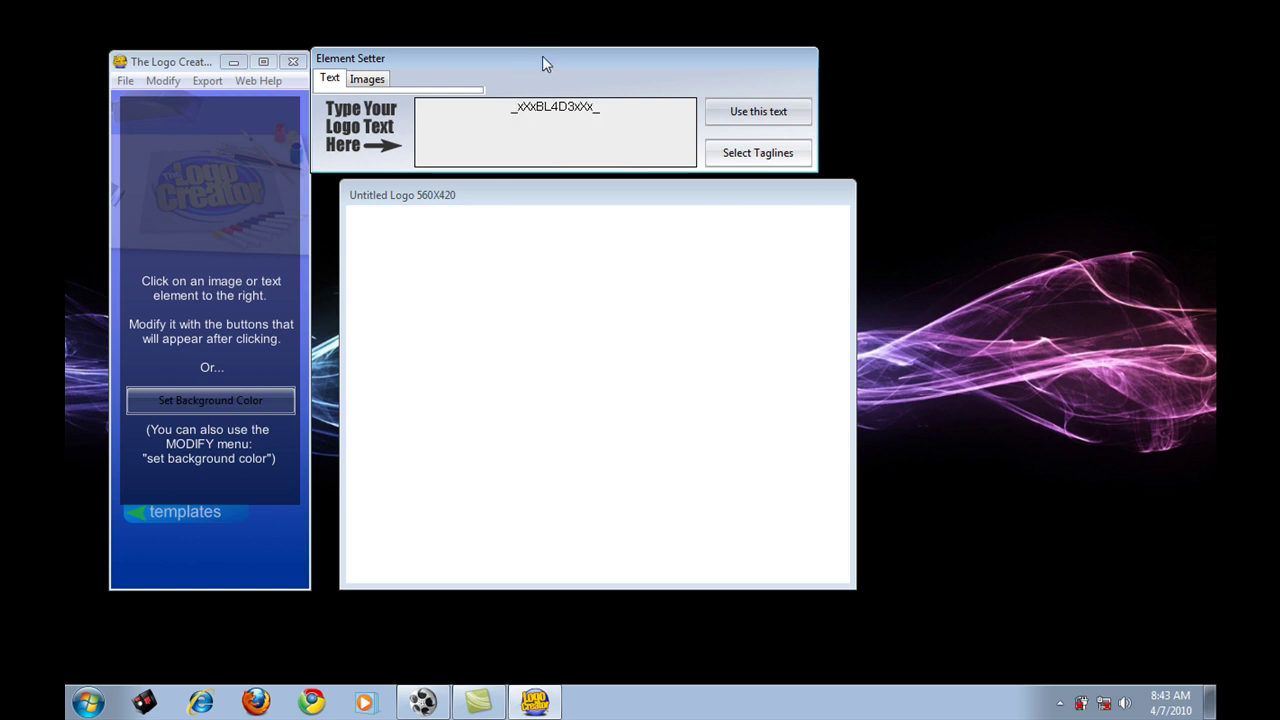
click(786, 110)
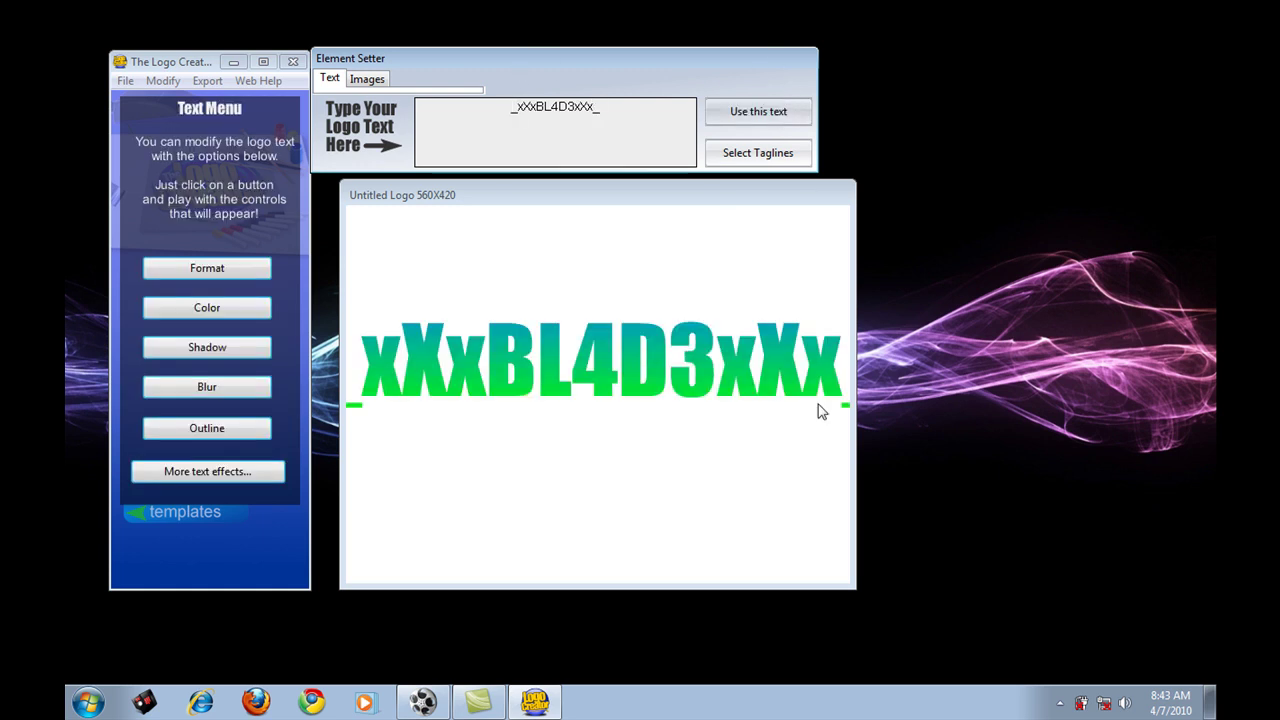
drag(855, 395, 1172, 383)
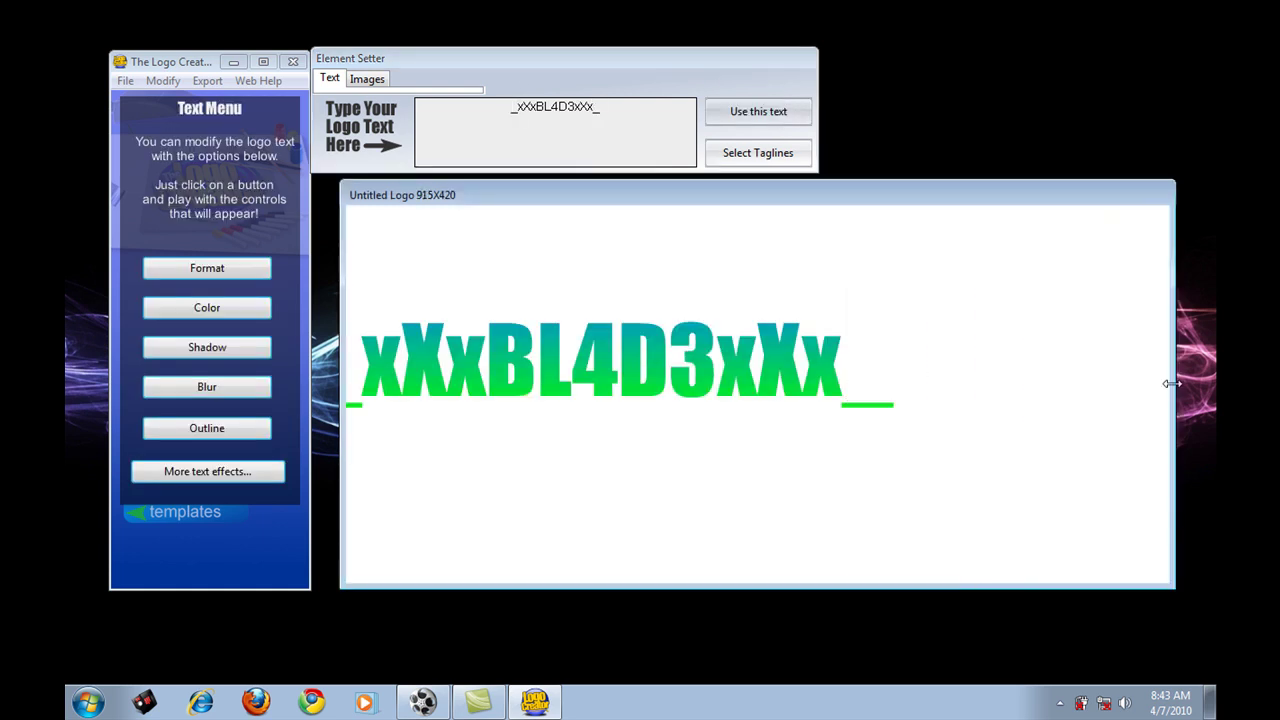
drag(820, 390, 975, 372)
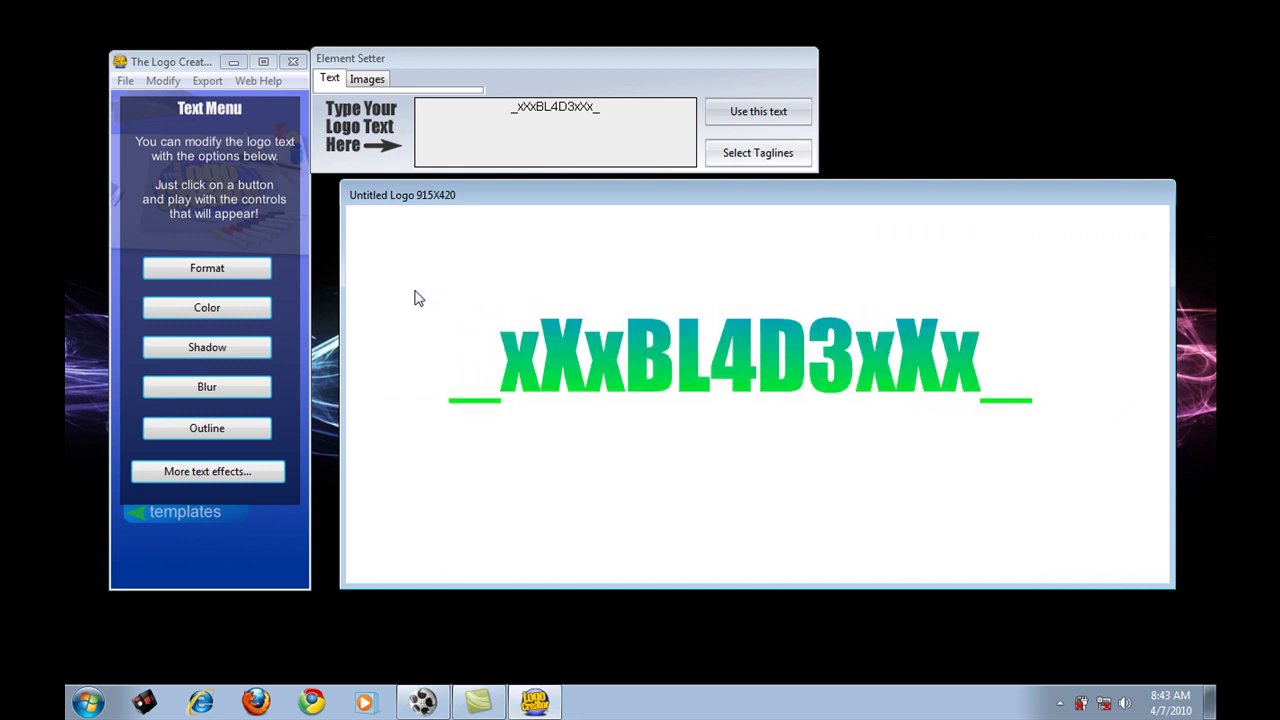
Change the logo text's font to Ethnocentric and reduce its scale to 0.109 so it fits the canvas
click(248, 271)
drag(199, 285, 195, 285)
click(209, 189)
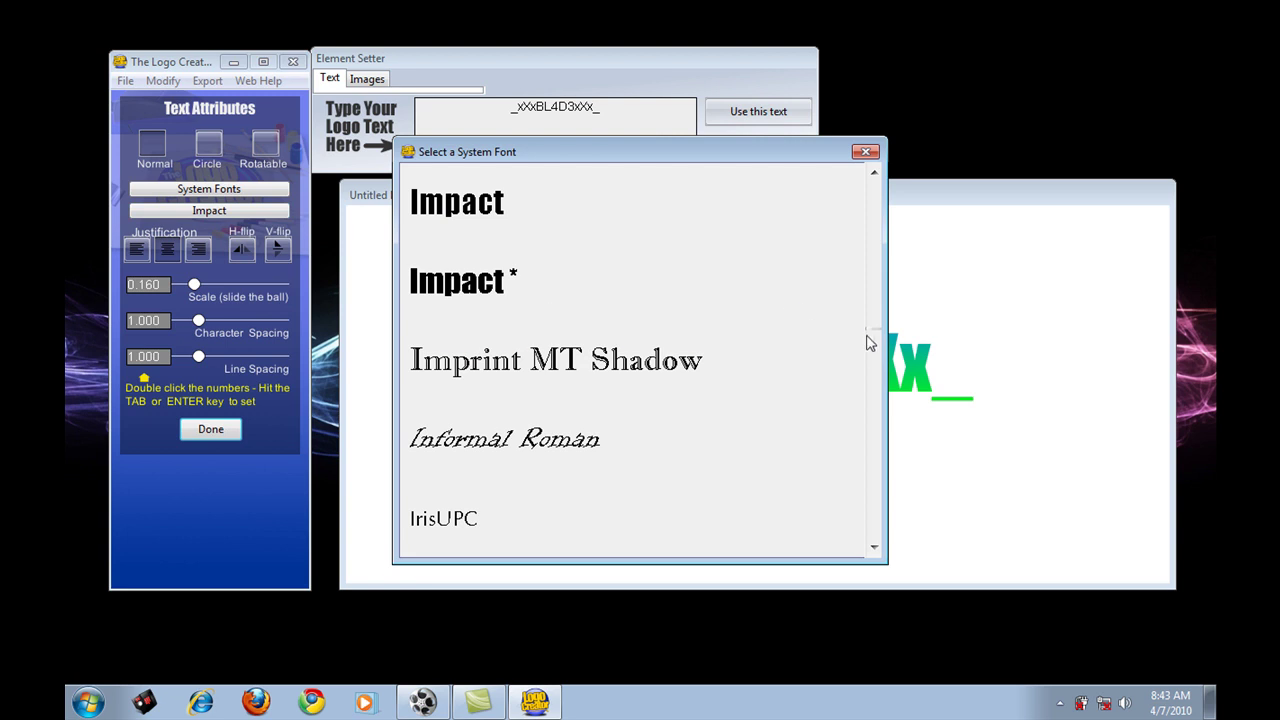
scroll(873, 333, up, 1)
drag(873, 333, 874, 289)
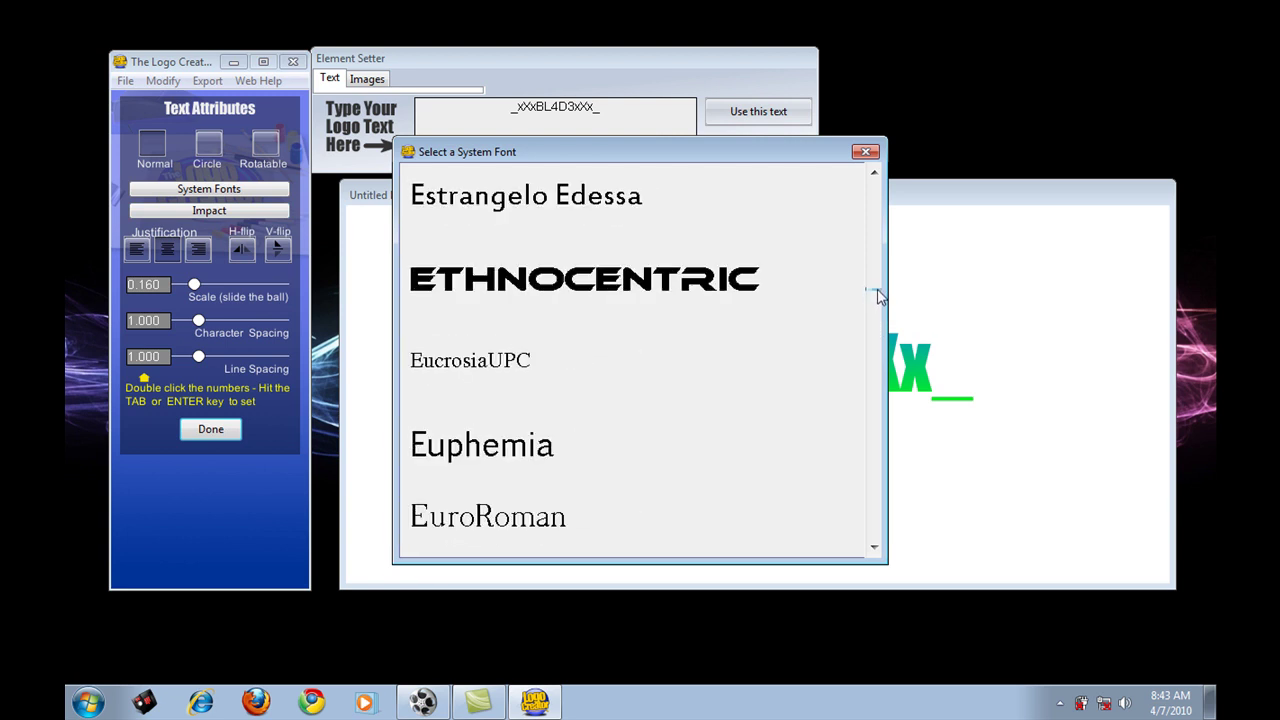
click(755, 290)
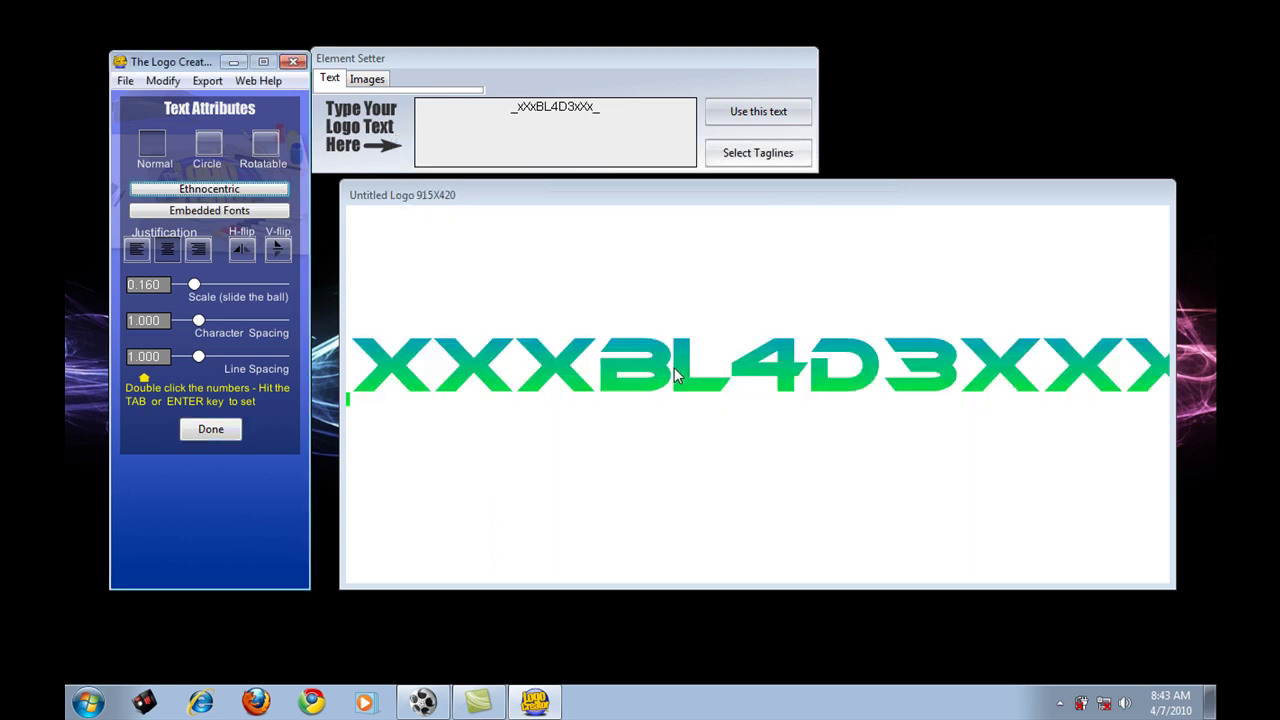
drag(194, 285, 188, 285)
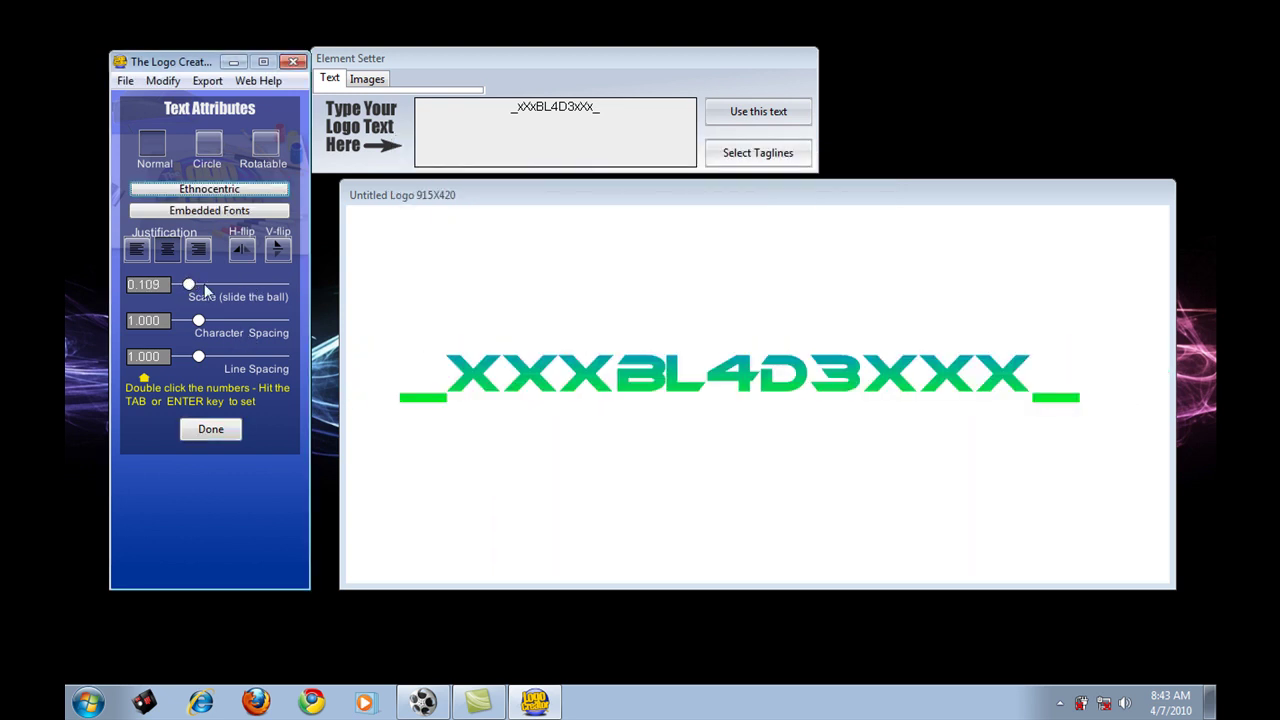
click(219, 436)
Set the logo text's gradient start color to black from the Primary palette
click(217, 309)
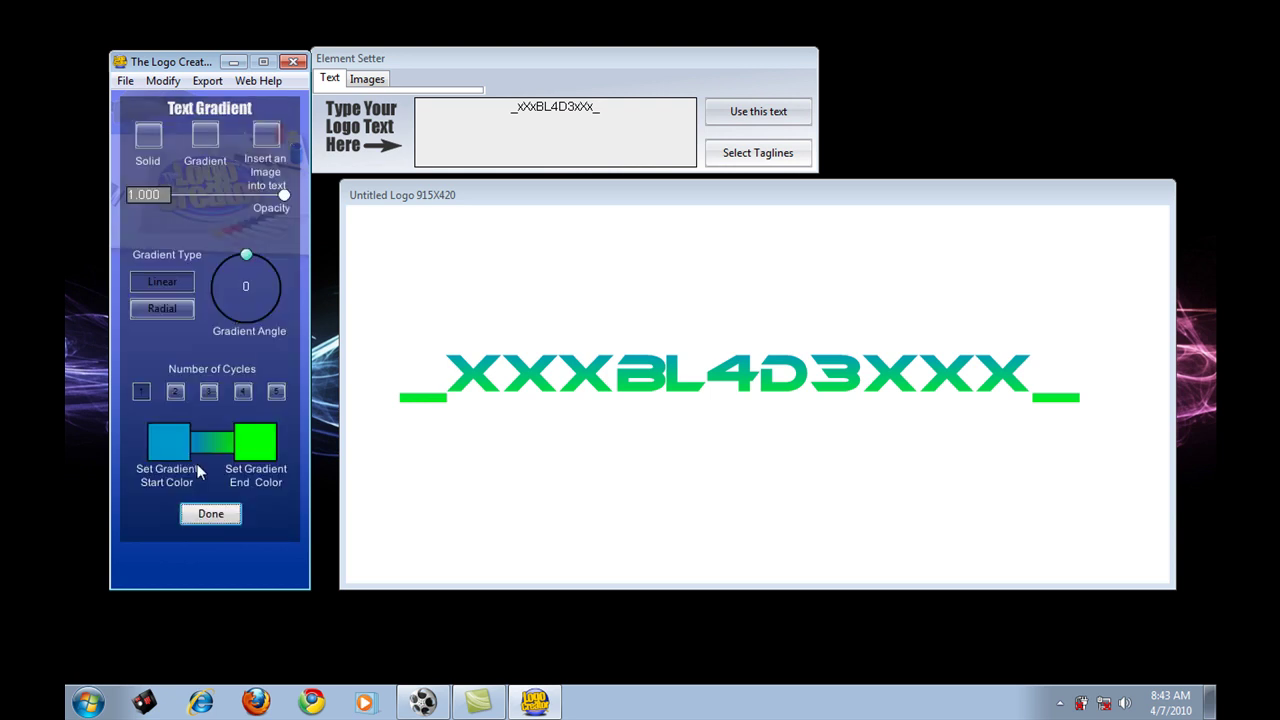
click(171, 443)
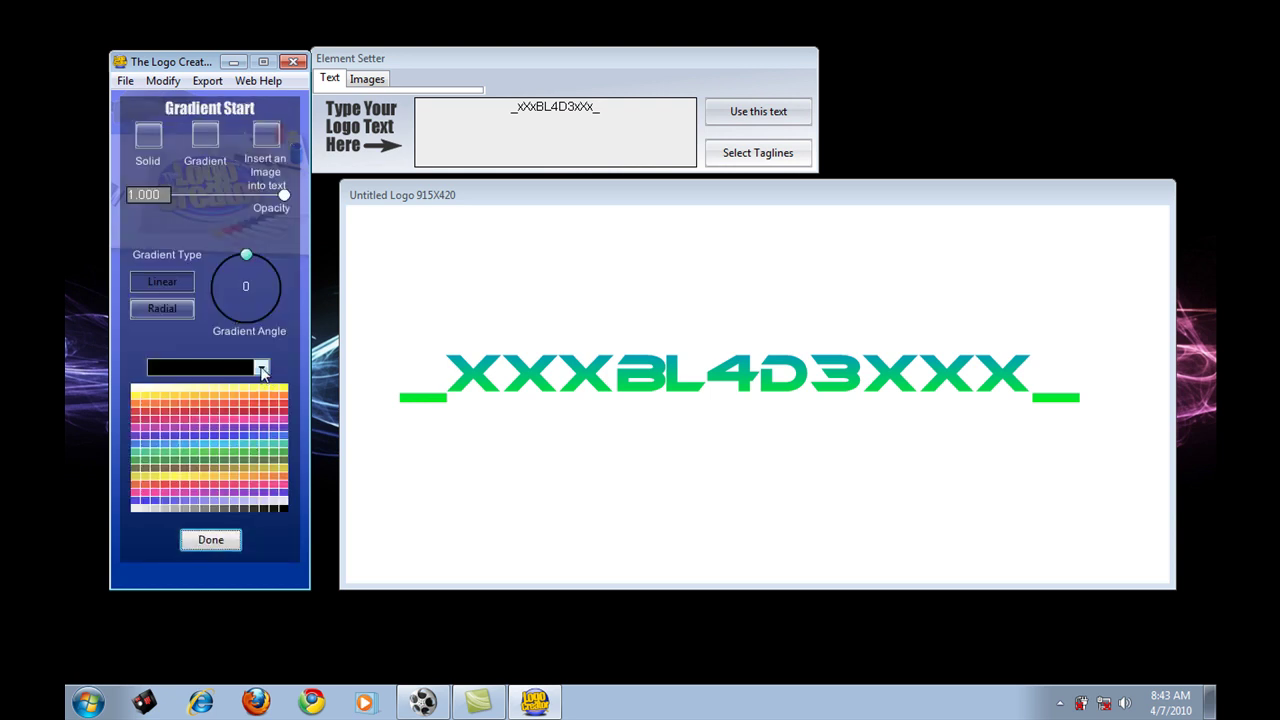
click(261, 368)
click(209, 452)
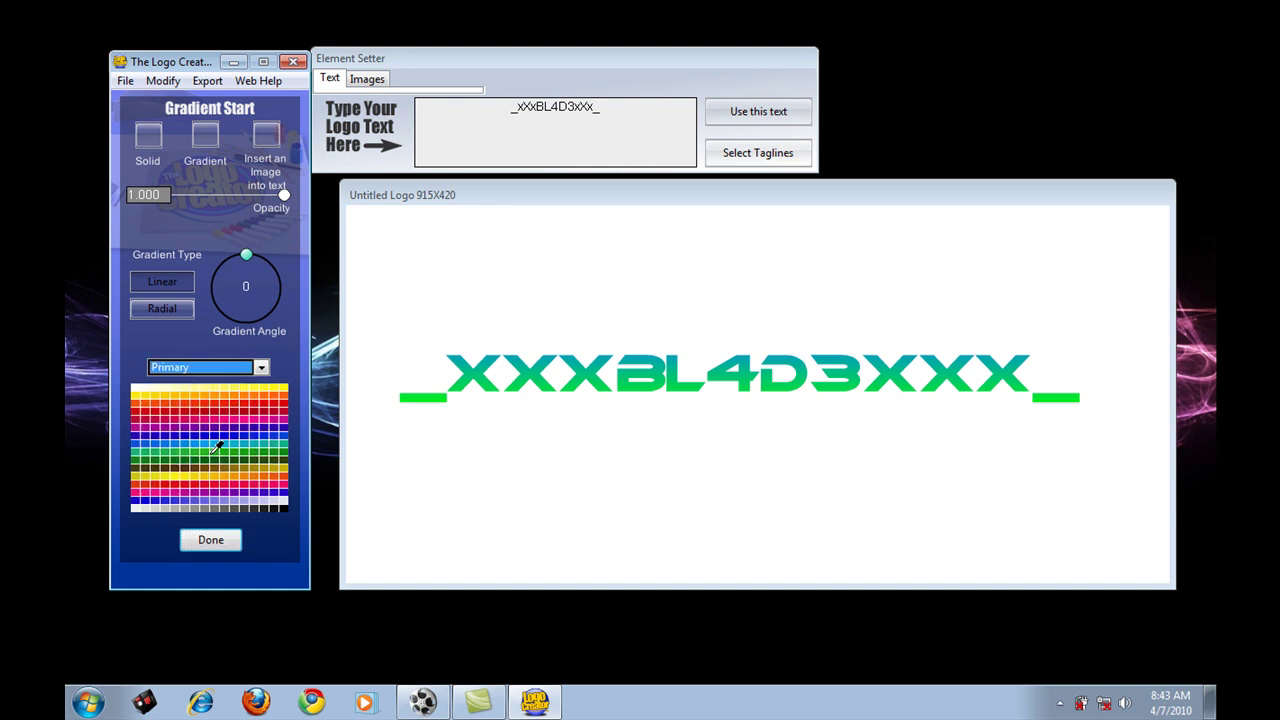
click(222, 543)
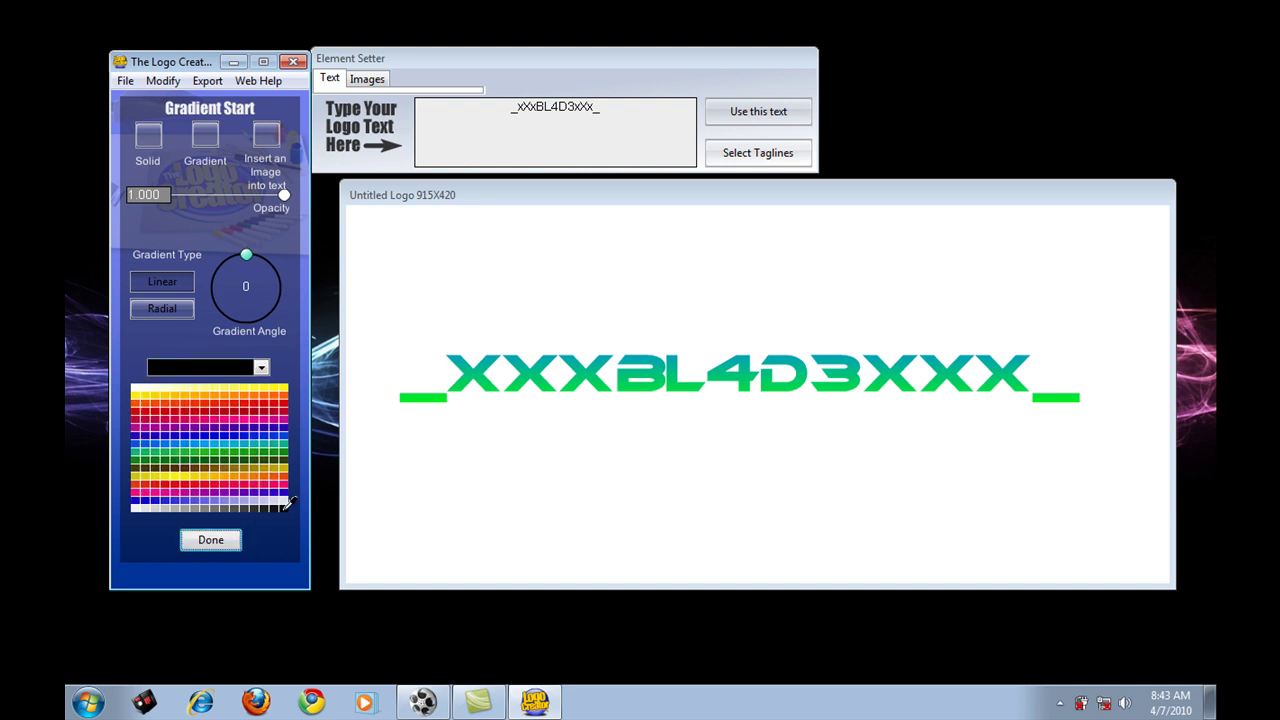
click(287, 503)
click(214, 538)
Set the text gradient's end color to red with three cycles
click(270, 455)
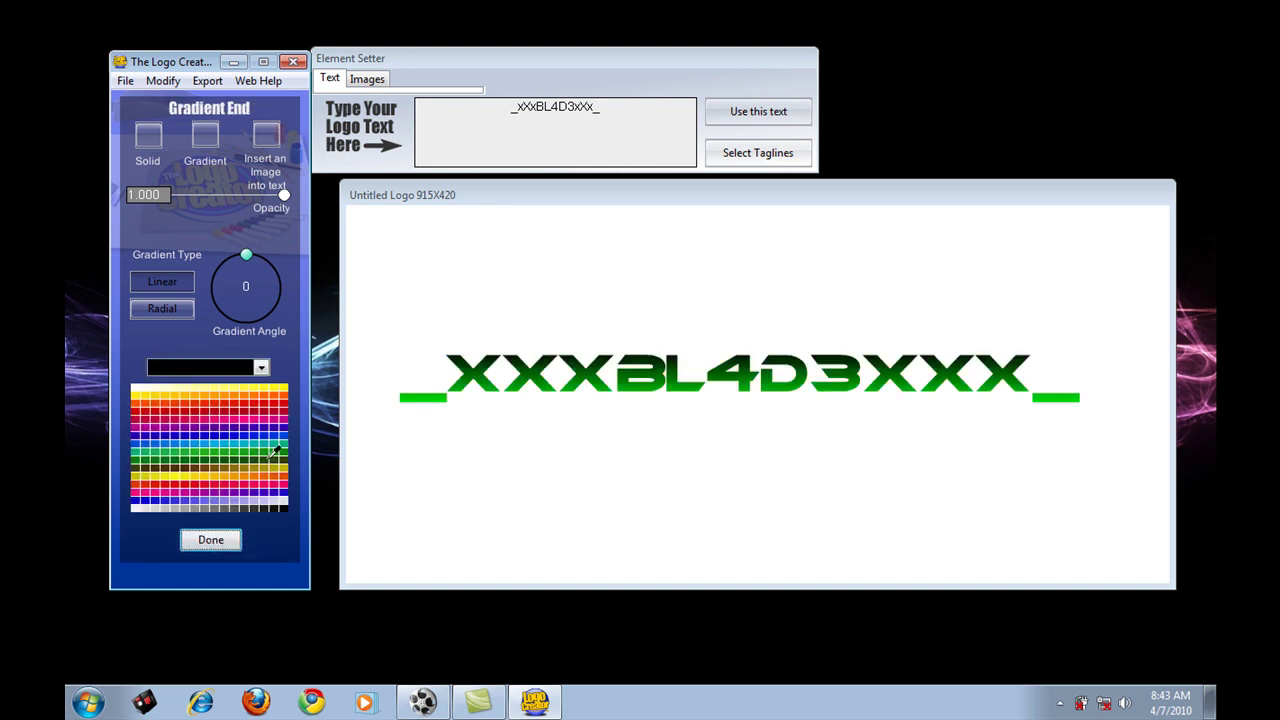
click(285, 408)
click(205, 540)
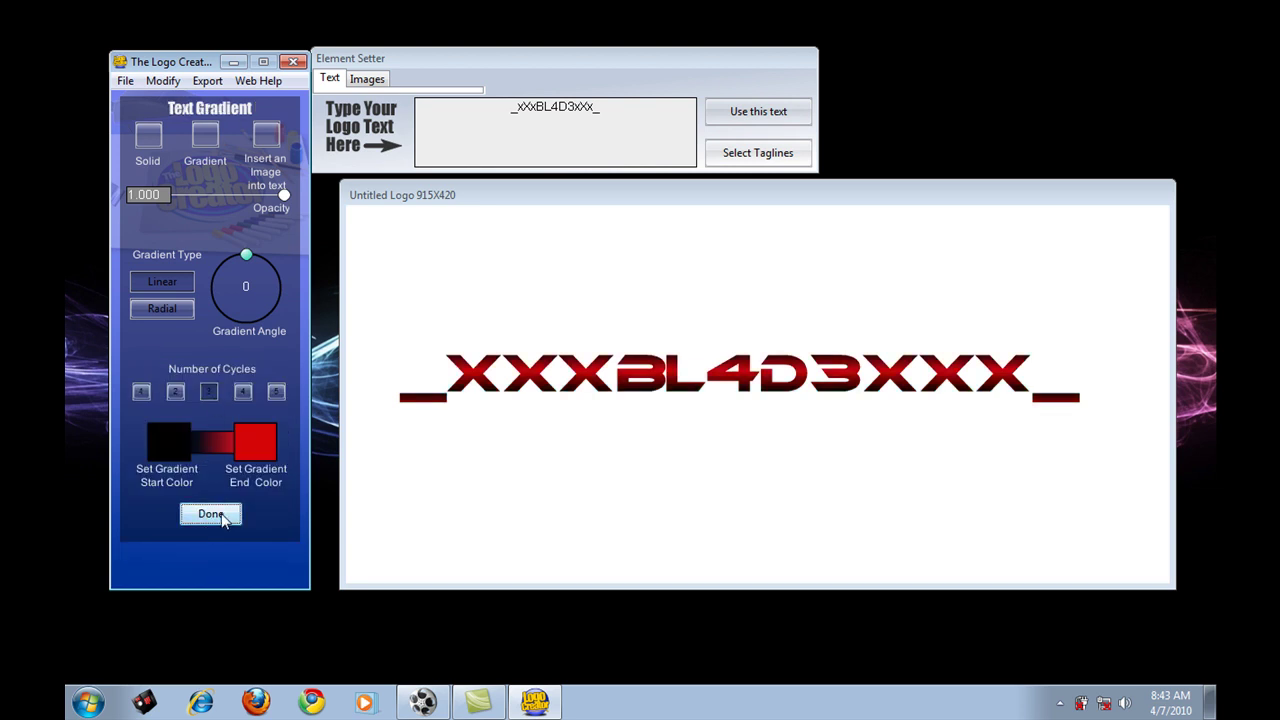
click(211, 514)
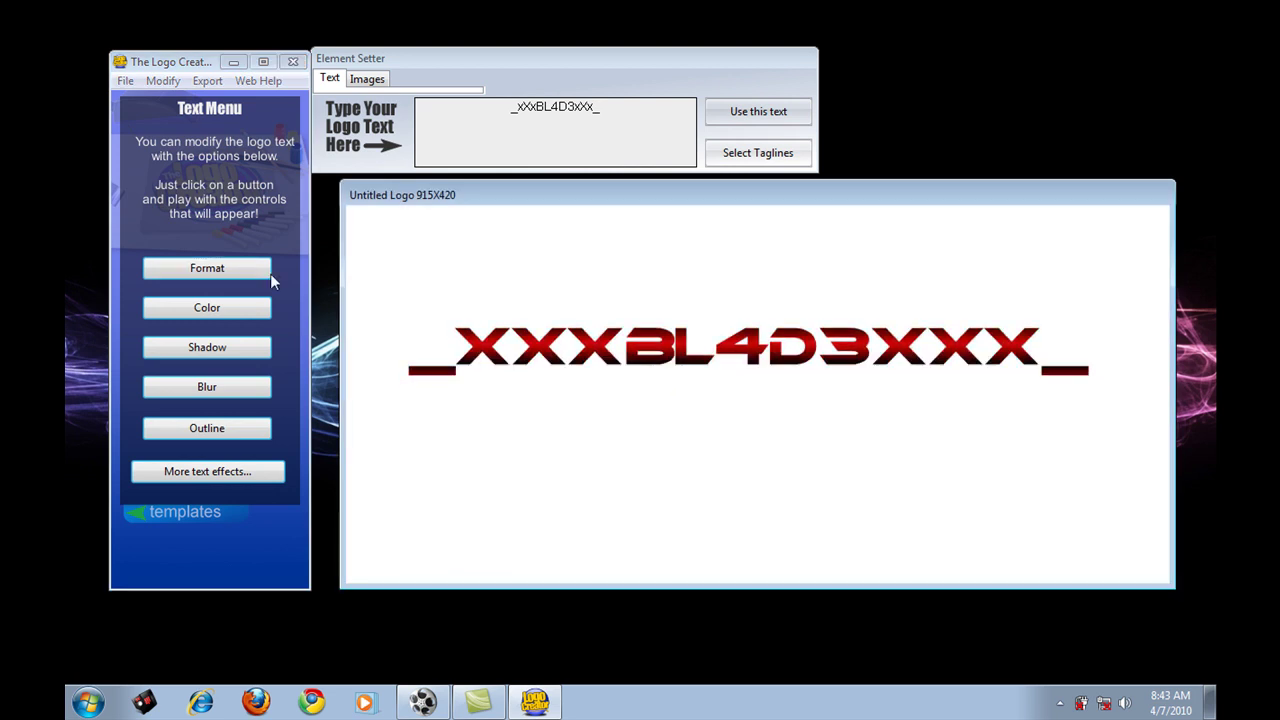
Reduce the logo text's scale to 0.067 and give it the Mirror effect, keeping it near the canvas center
click(240, 270)
drag(193, 284, 186, 285)
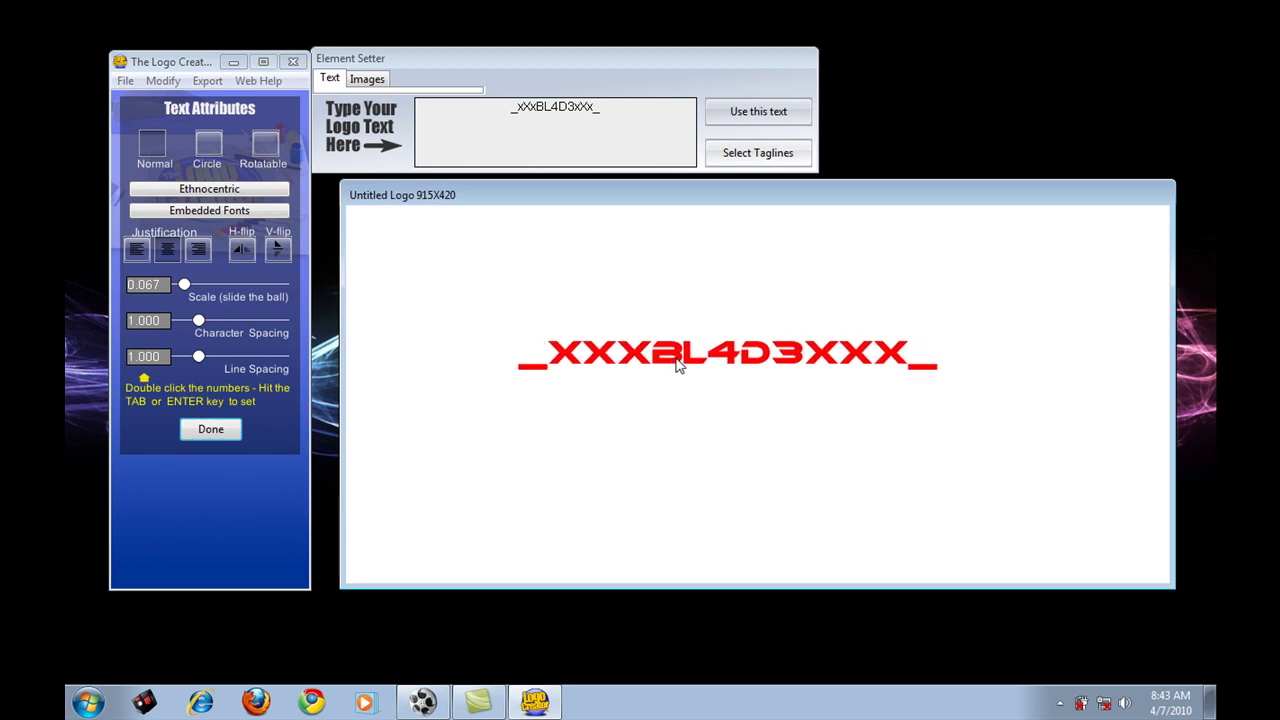
click(200, 432)
click(214, 471)
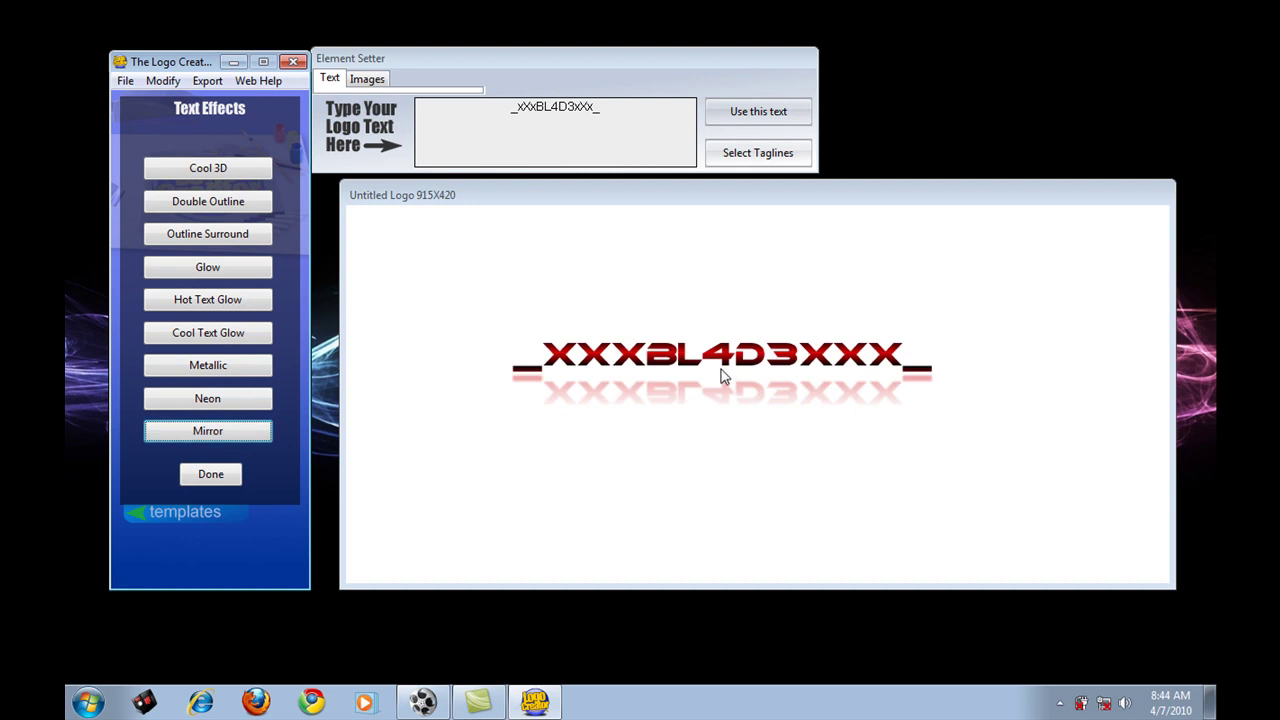
drag(727, 368, 679, 378)
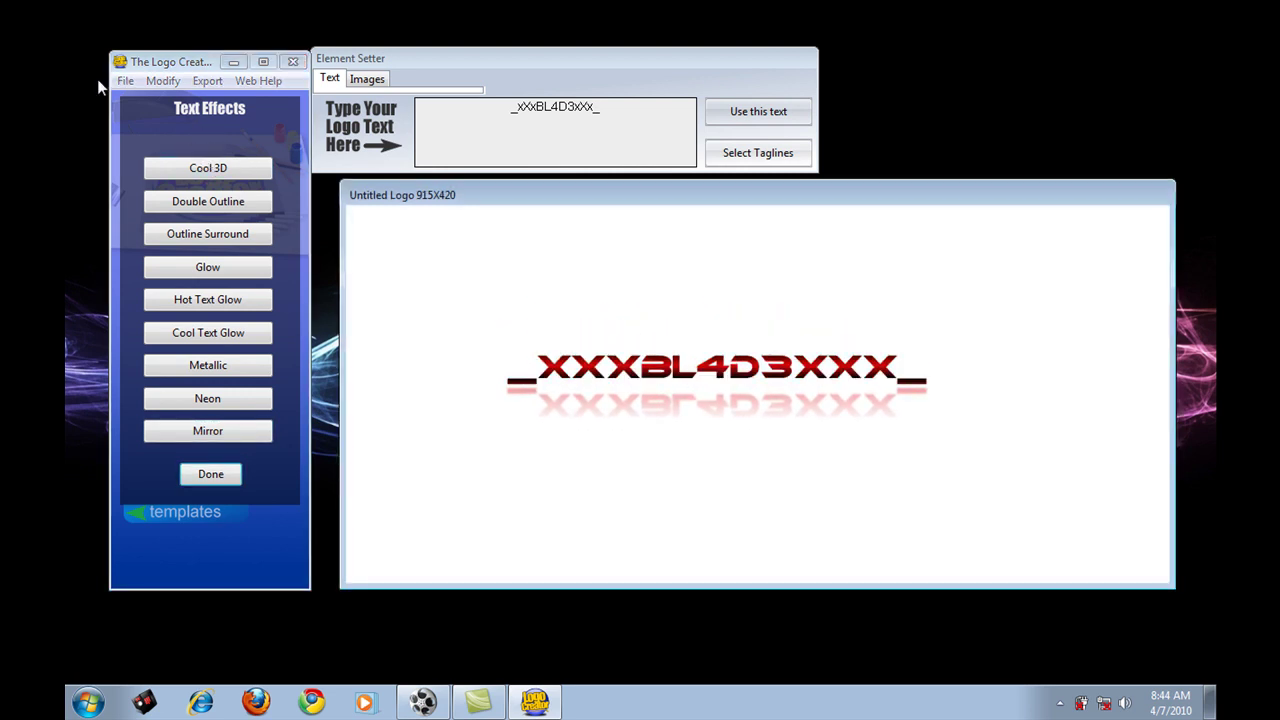
Import the black wing image from the profile album folder onto the canvas
click(124, 81)
click(89, 257)
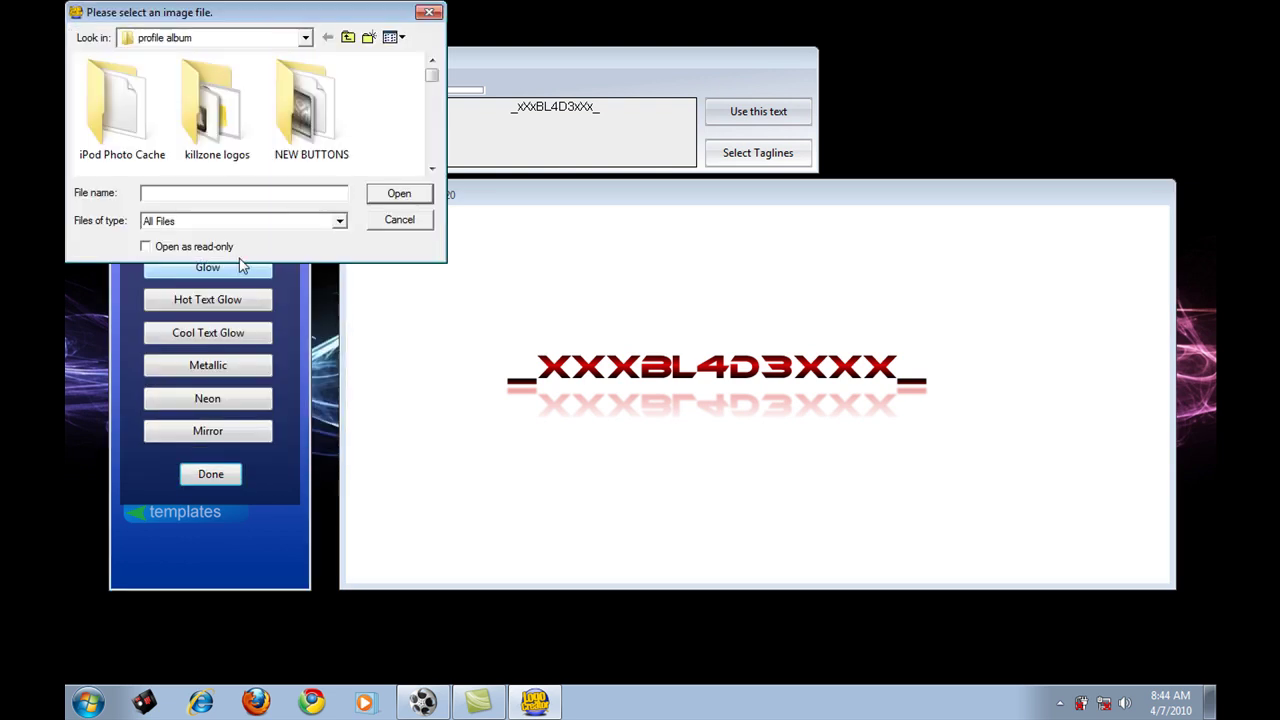
drag(432, 75, 385, 140)
click(226, 147)
click(399, 193)
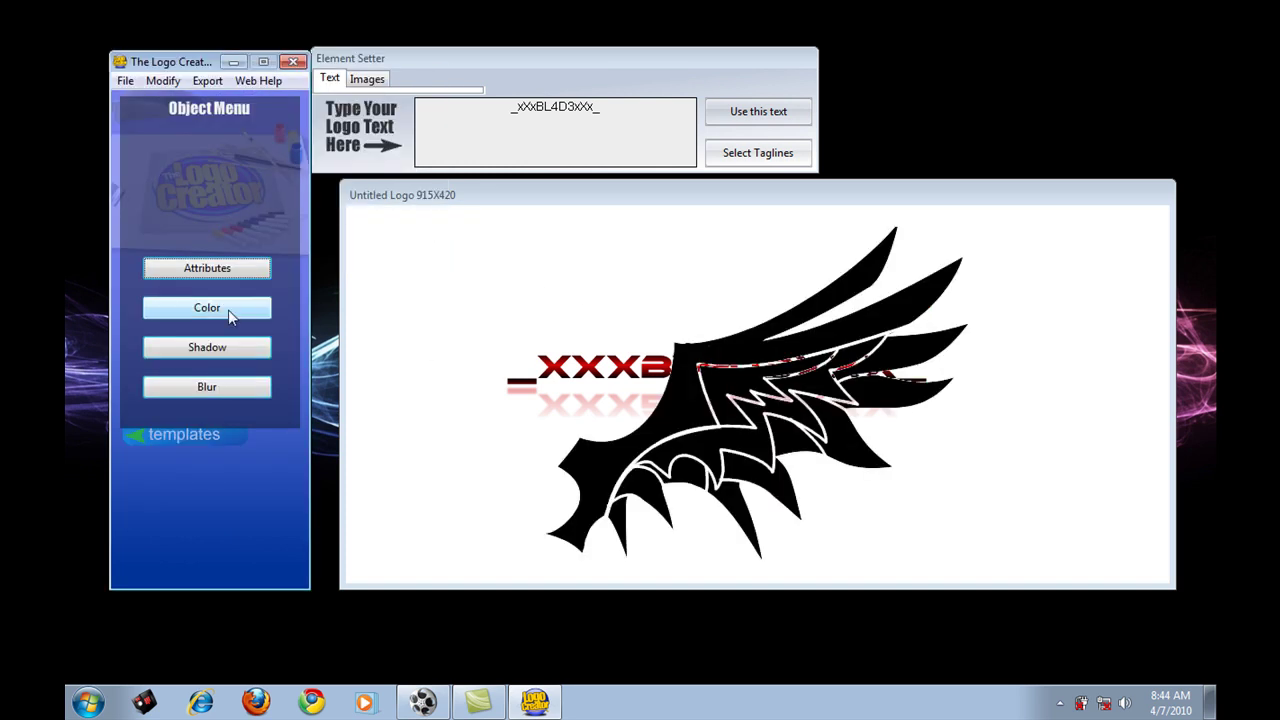
Scale the wing image to 0.286 and place it at the upper right end of the logo text
click(207, 268)
drag(232, 232, 194, 243)
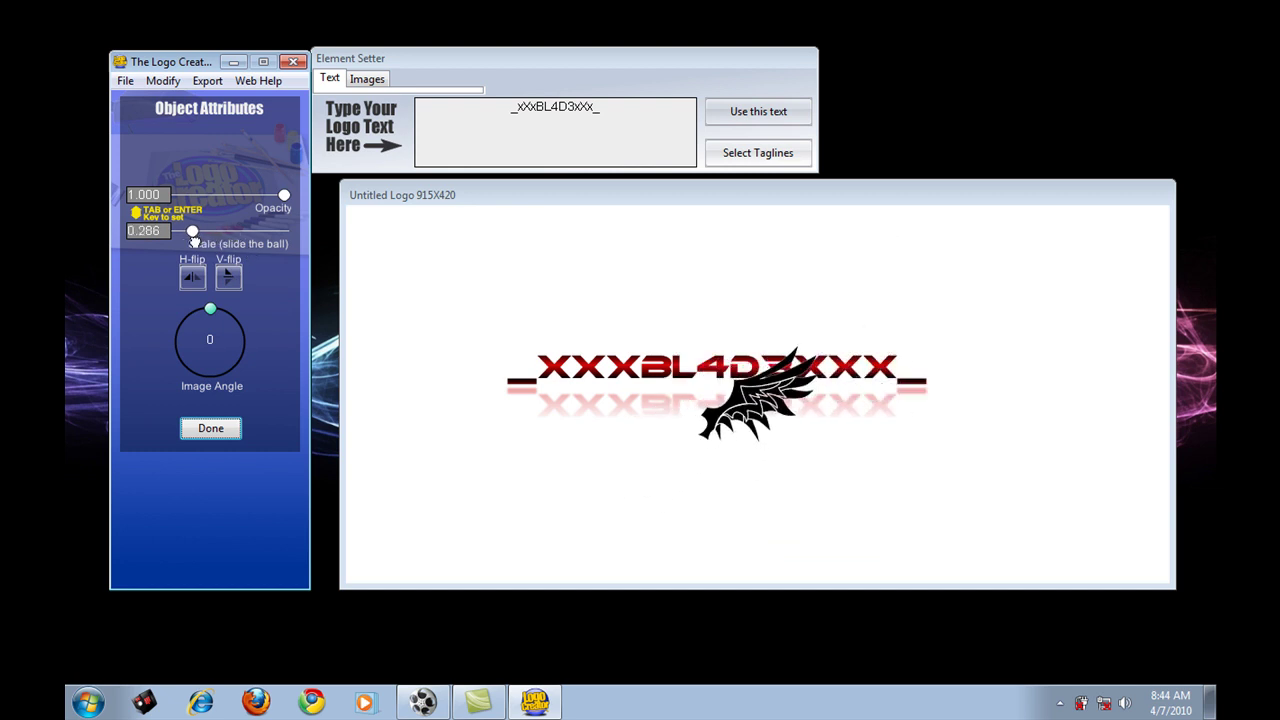
drag(738, 408, 938, 343)
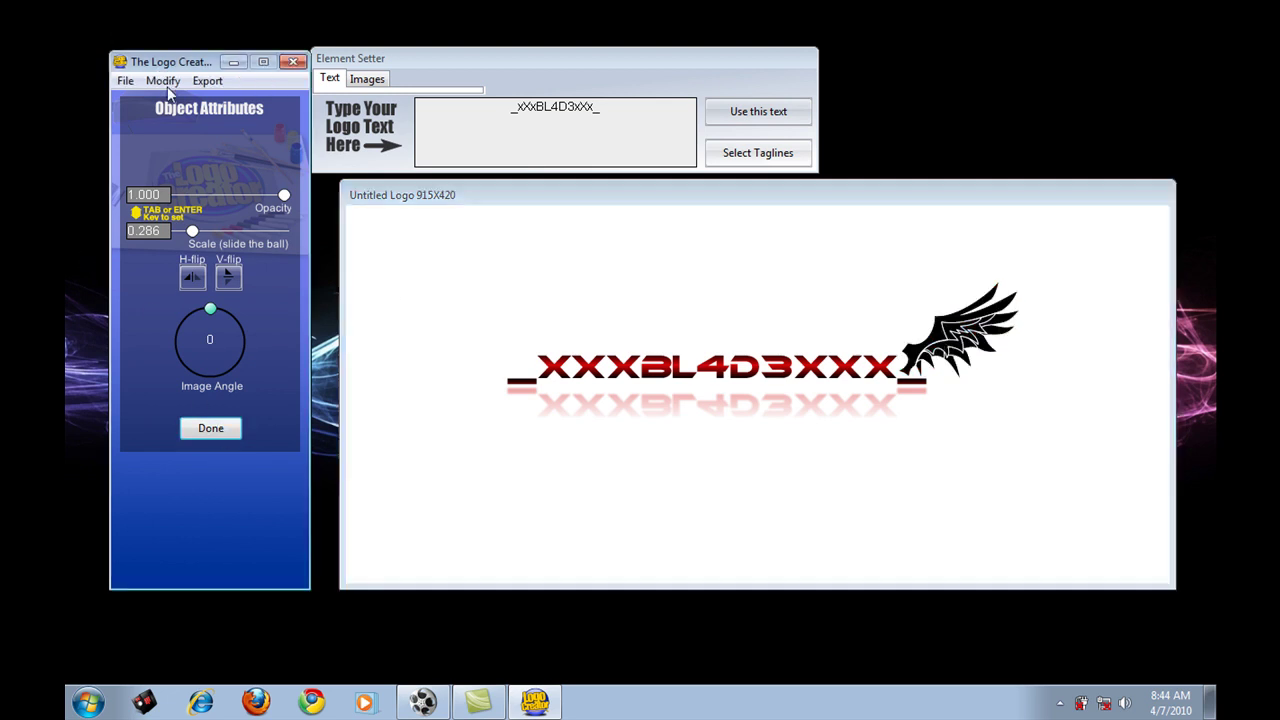
Duplicate the wing, flip the copy horizontally and place it at the upper left end of the logo text
click(164, 82)
click(216, 557)
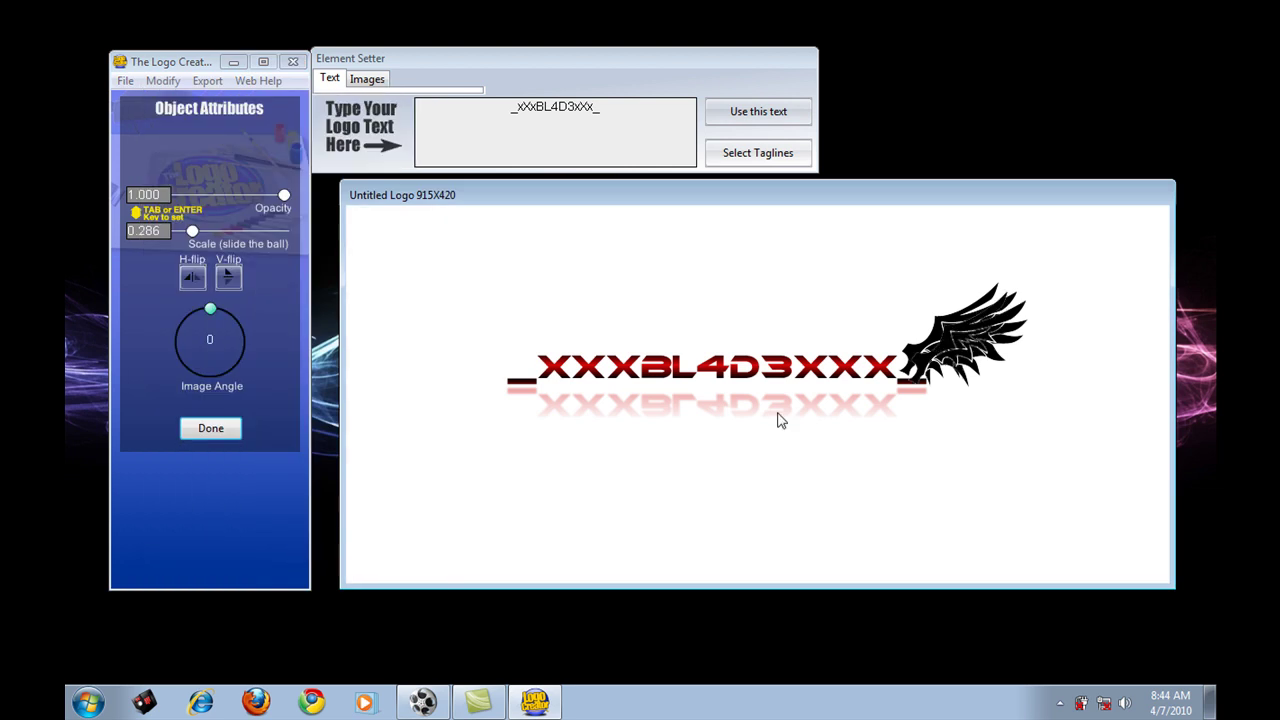
drag(940, 355, 519, 363)
click(192, 281)
drag(1073, 468, 451, 306)
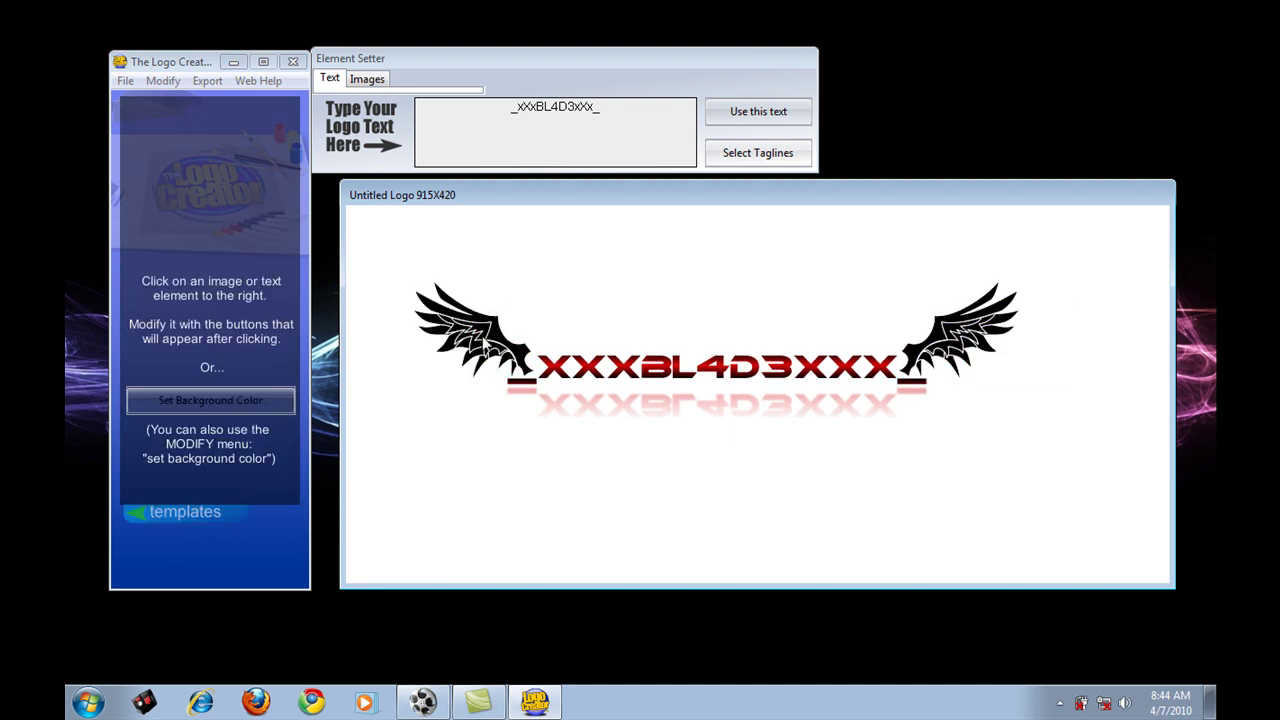
Duplicate the left wing, flip the copy vertically and place it below the left end of the text as a reflection
click(483, 343)
click(165, 81)
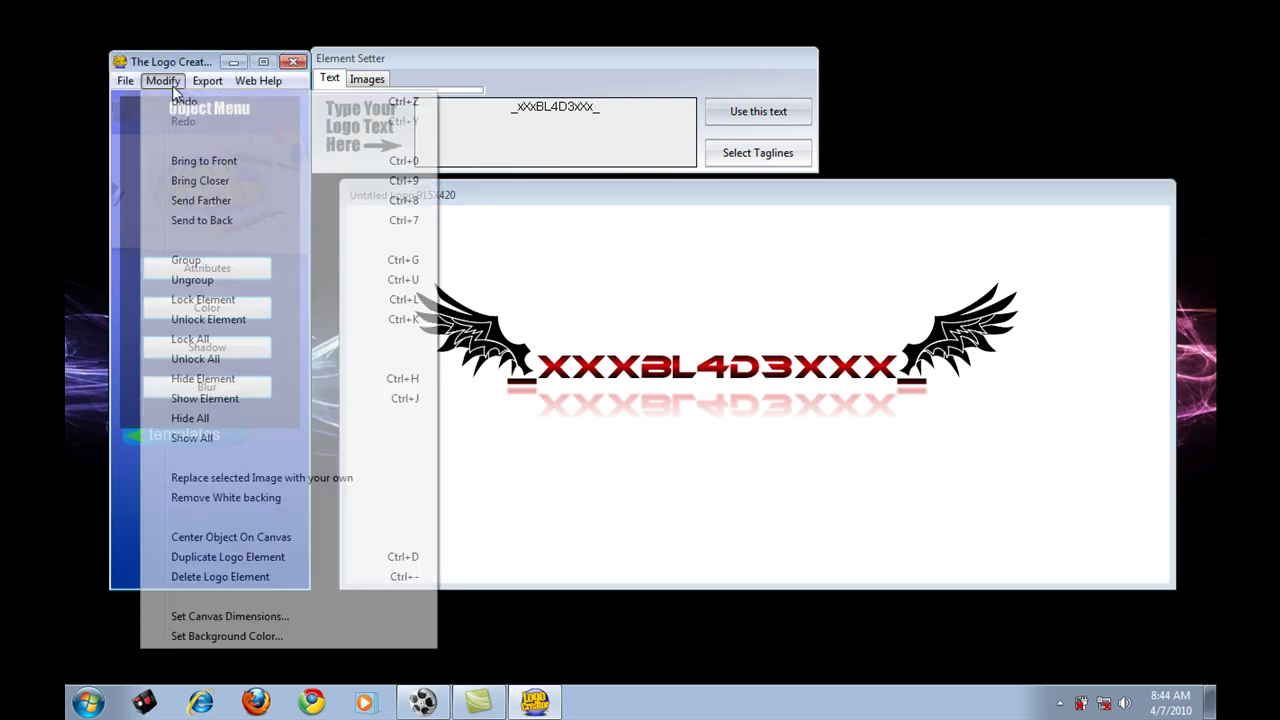
click(236, 557)
drag(510, 350, 506, 432)
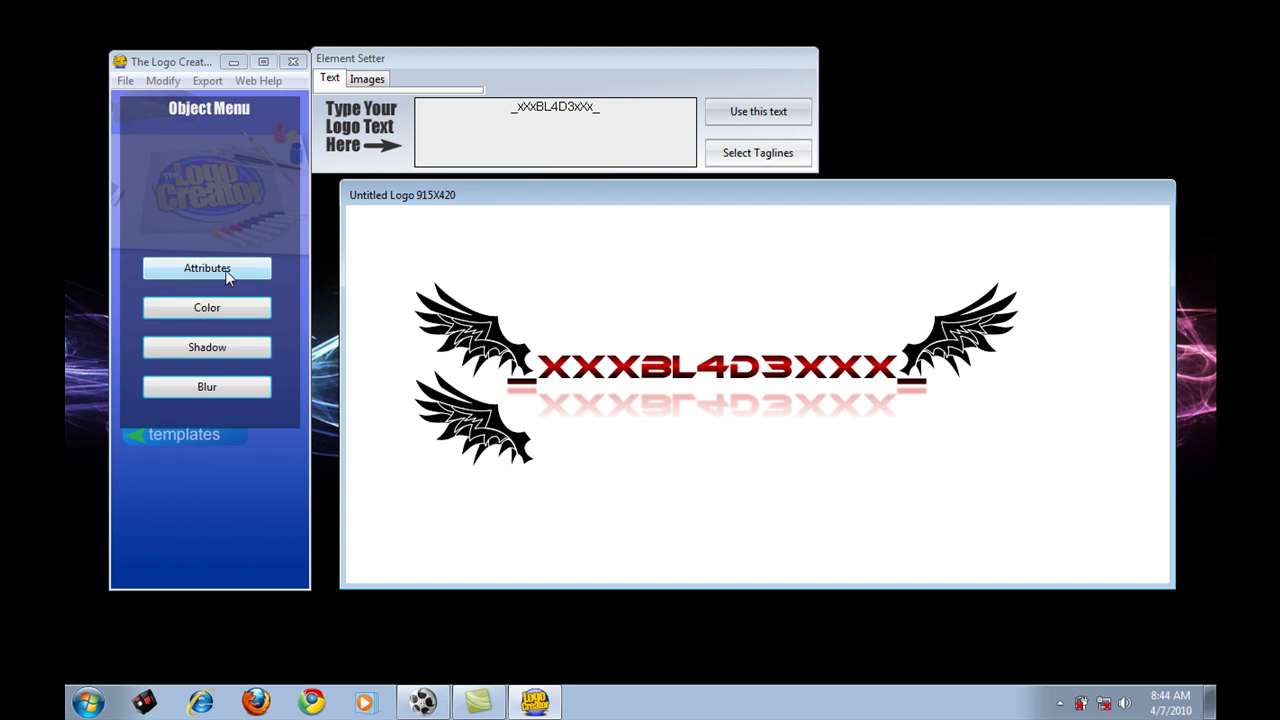
click(225, 269)
click(224, 284)
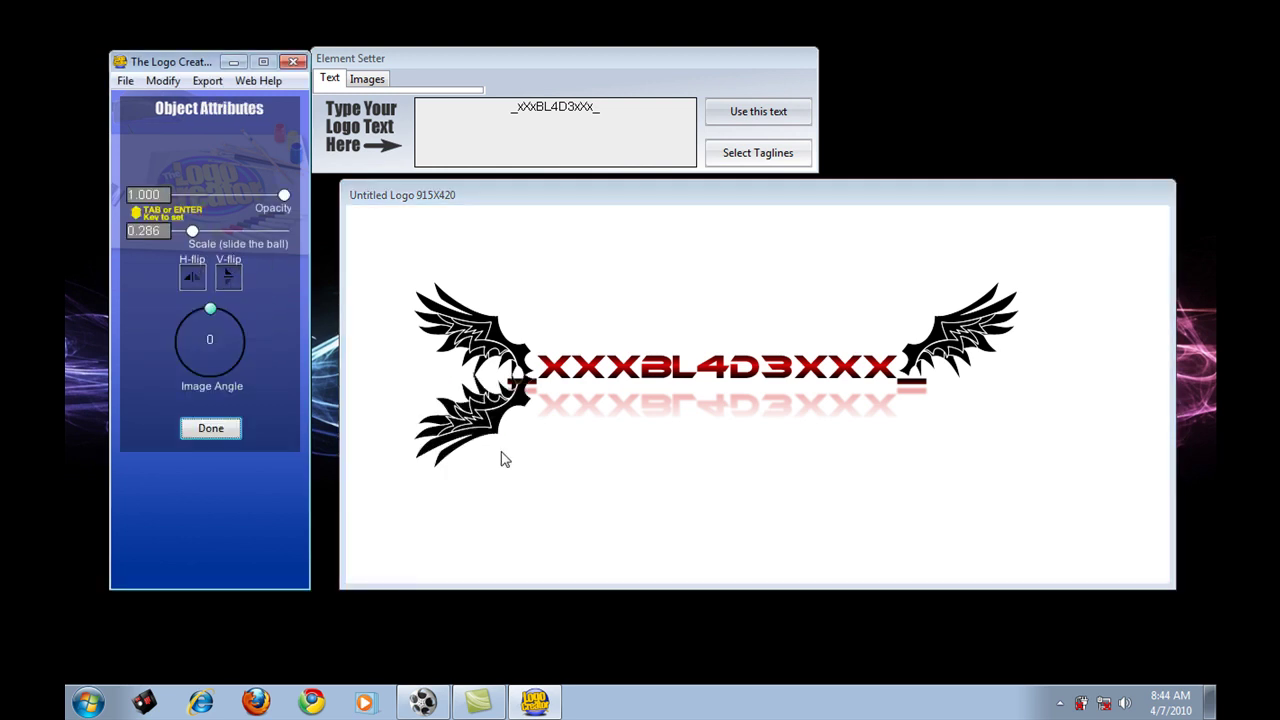
drag(505, 425, 505, 447)
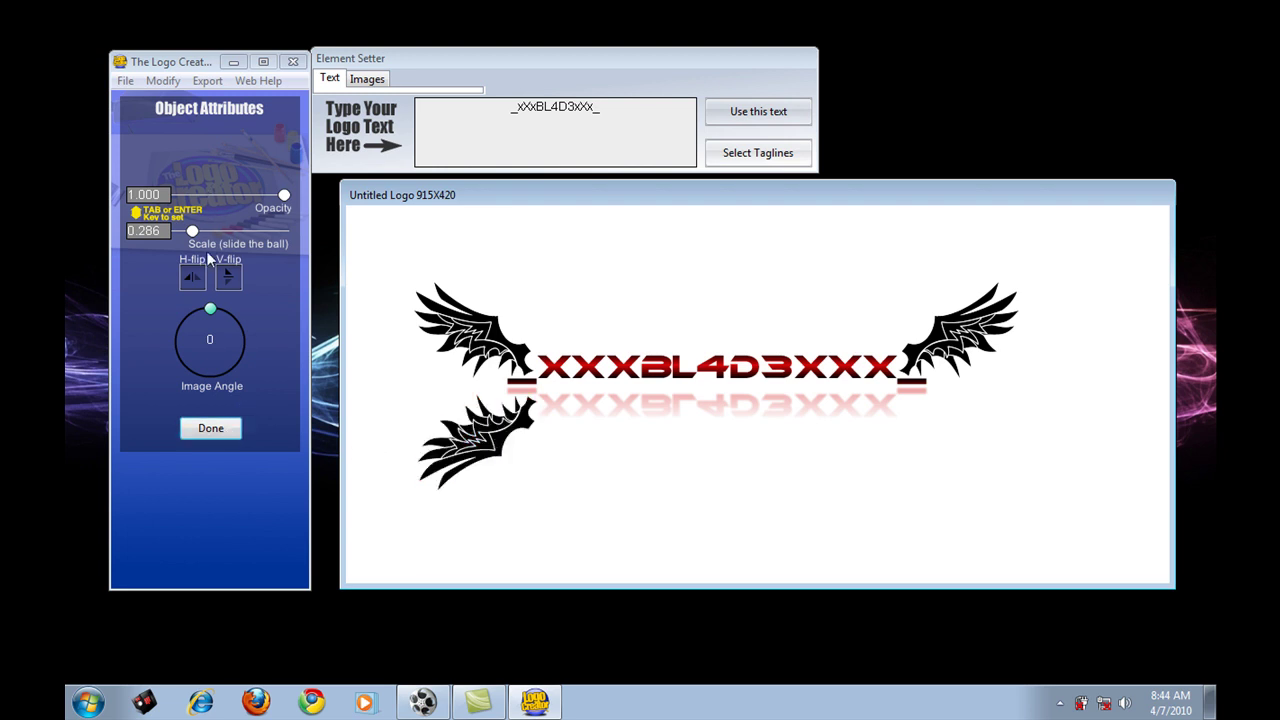
Duplicate the lower left wing, flip the copy horizontally and align the two lower wings beneath the upper ones
click(161, 82)
click(250, 566)
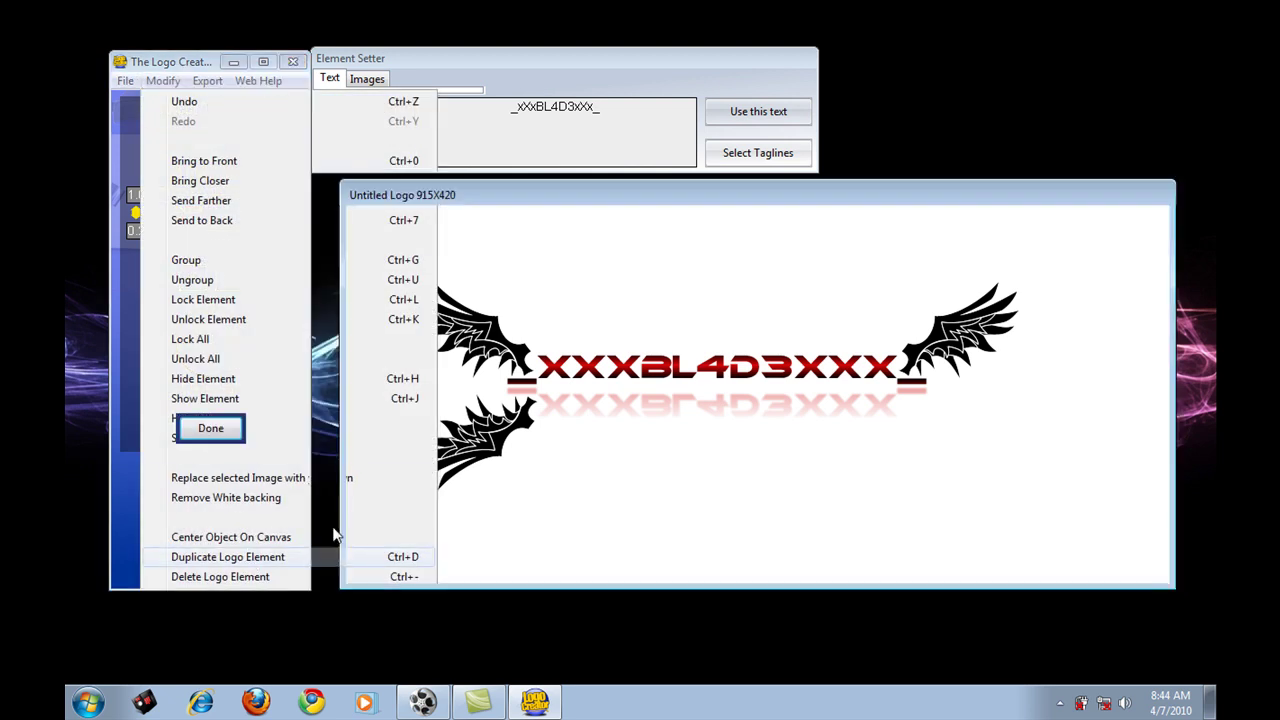
drag(507, 462, 945, 450)
click(194, 280)
drag(515, 438, 512, 436)
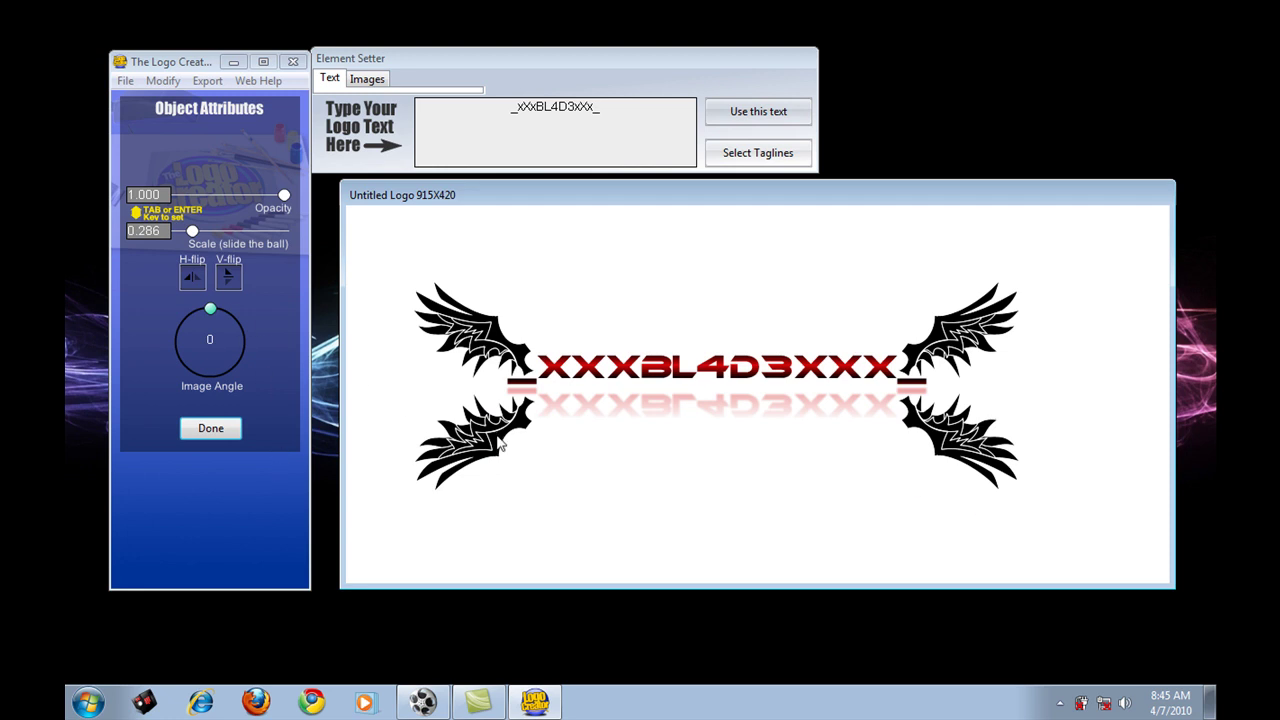
Reduce the lower left wing's opacity to 0.454
click(210, 428)
drag(284, 196, 225, 204)
click(210, 428)
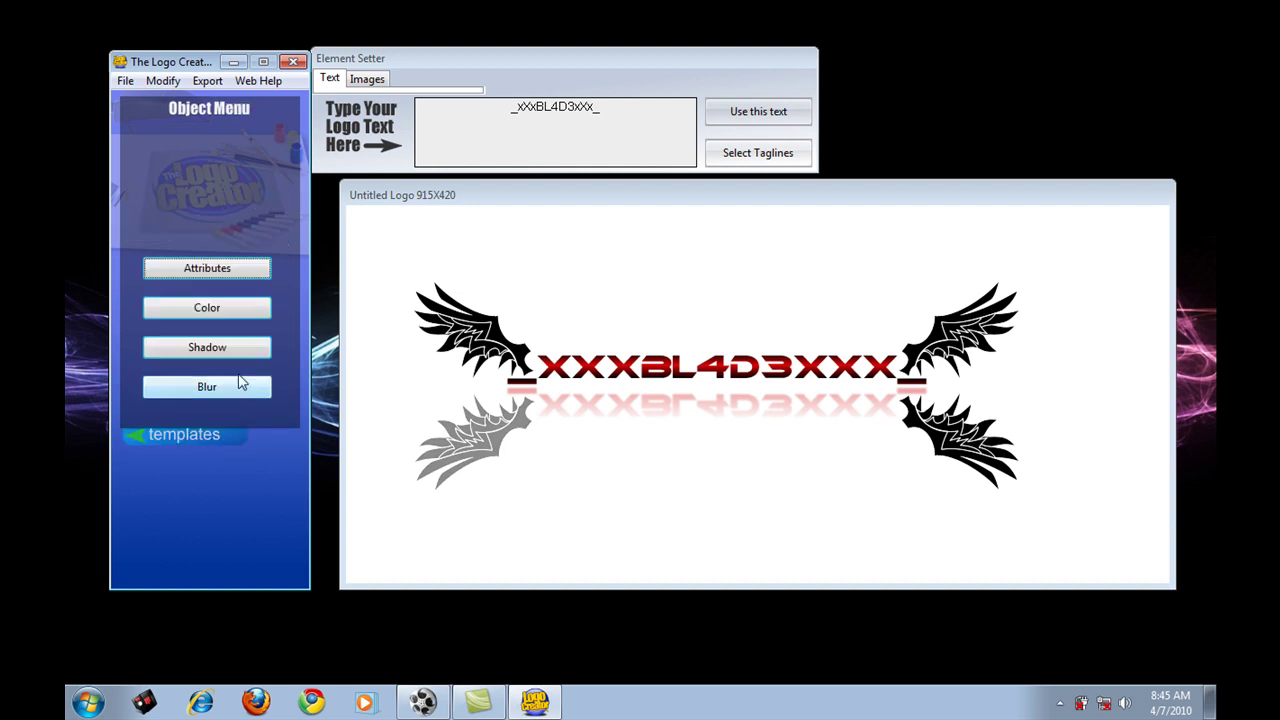
Apply a linear gradient from white to black to the lower left wing
click(233, 306)
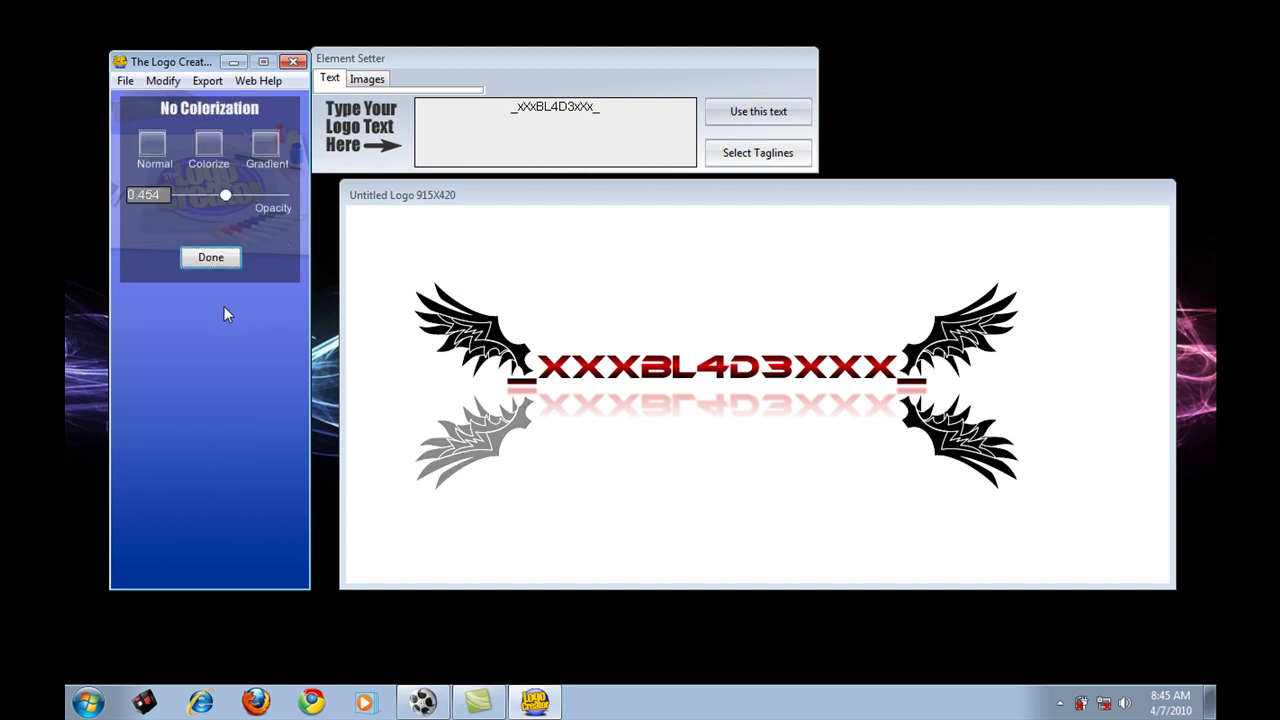
click(264, 146)
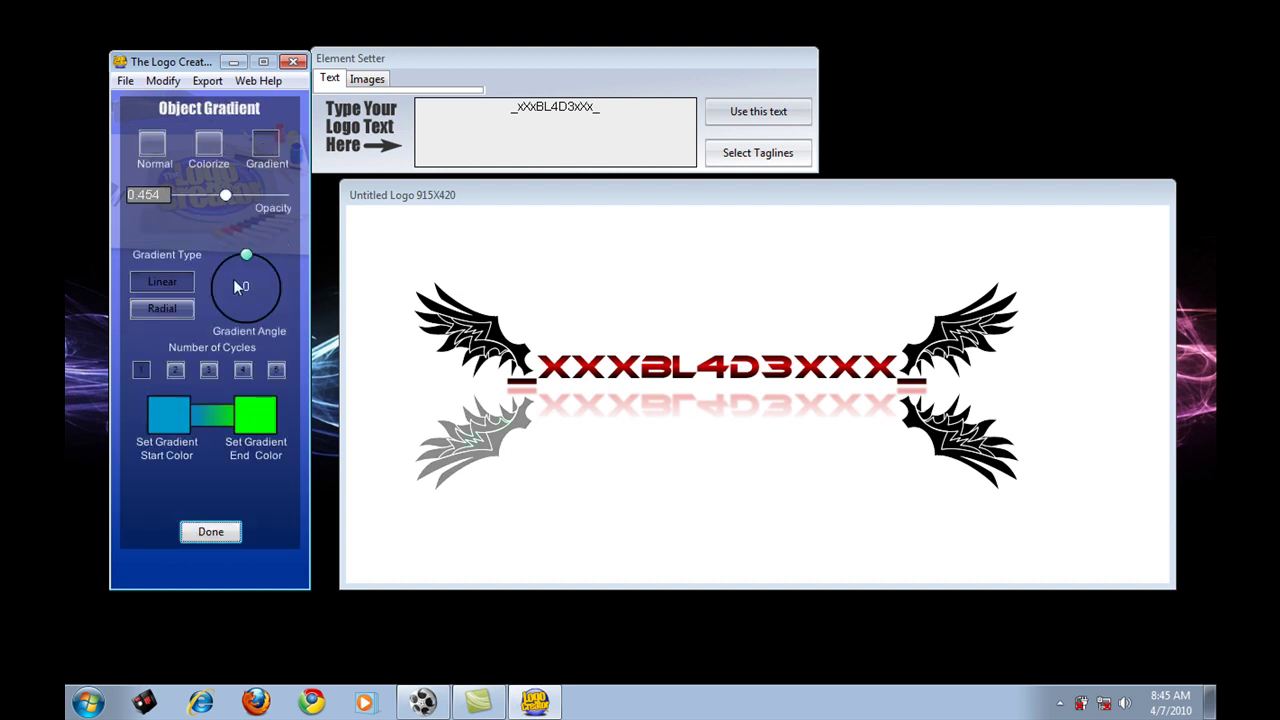
click(170, 421)
click(597, 465)
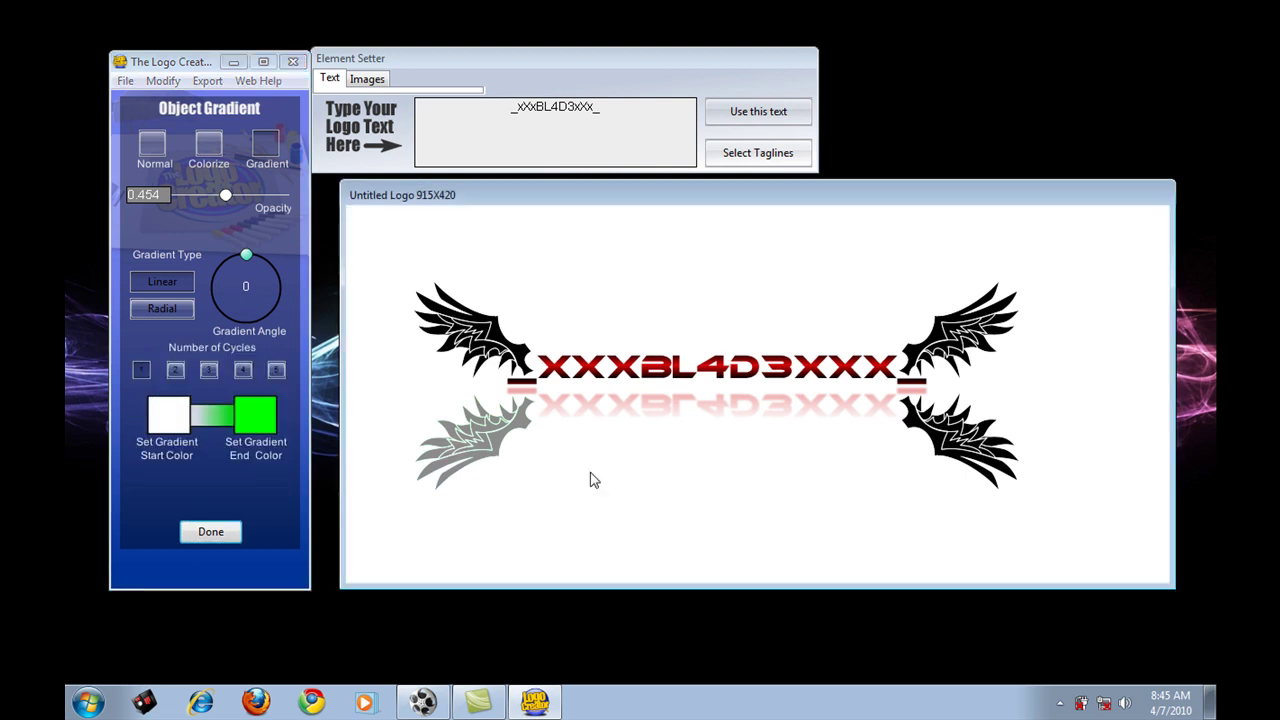
click(255, 420)
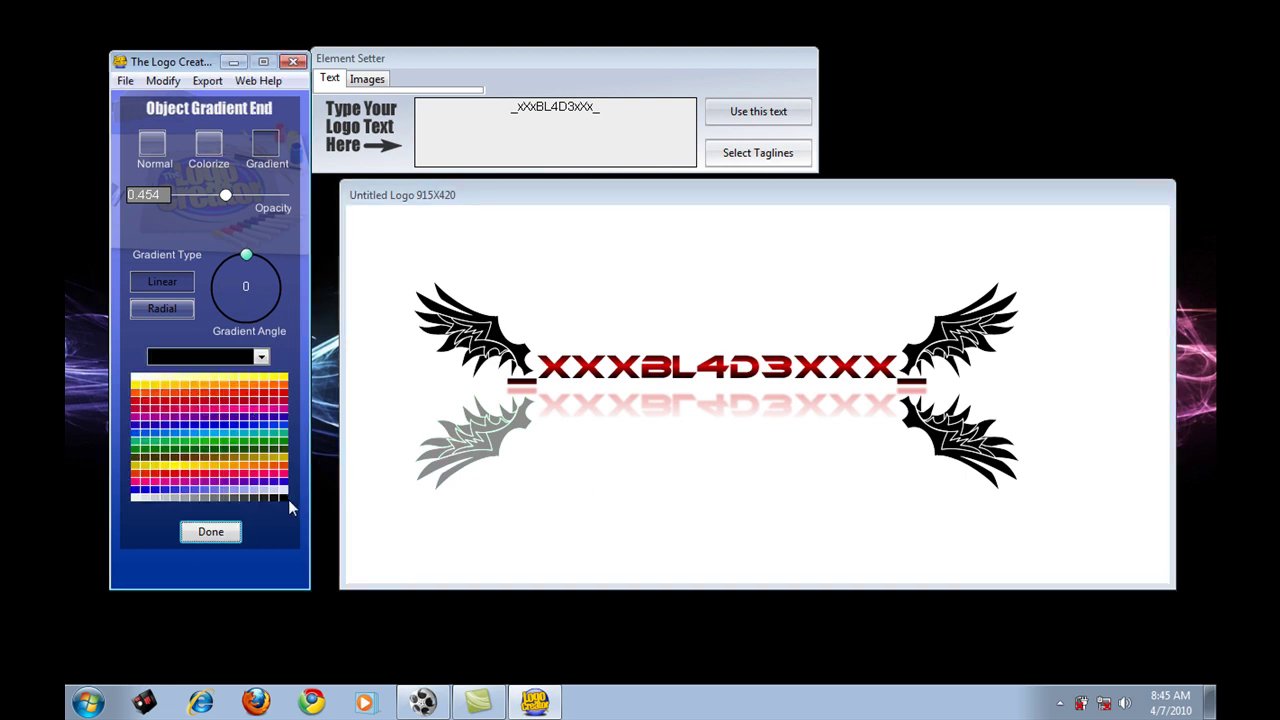
click(282, 496)
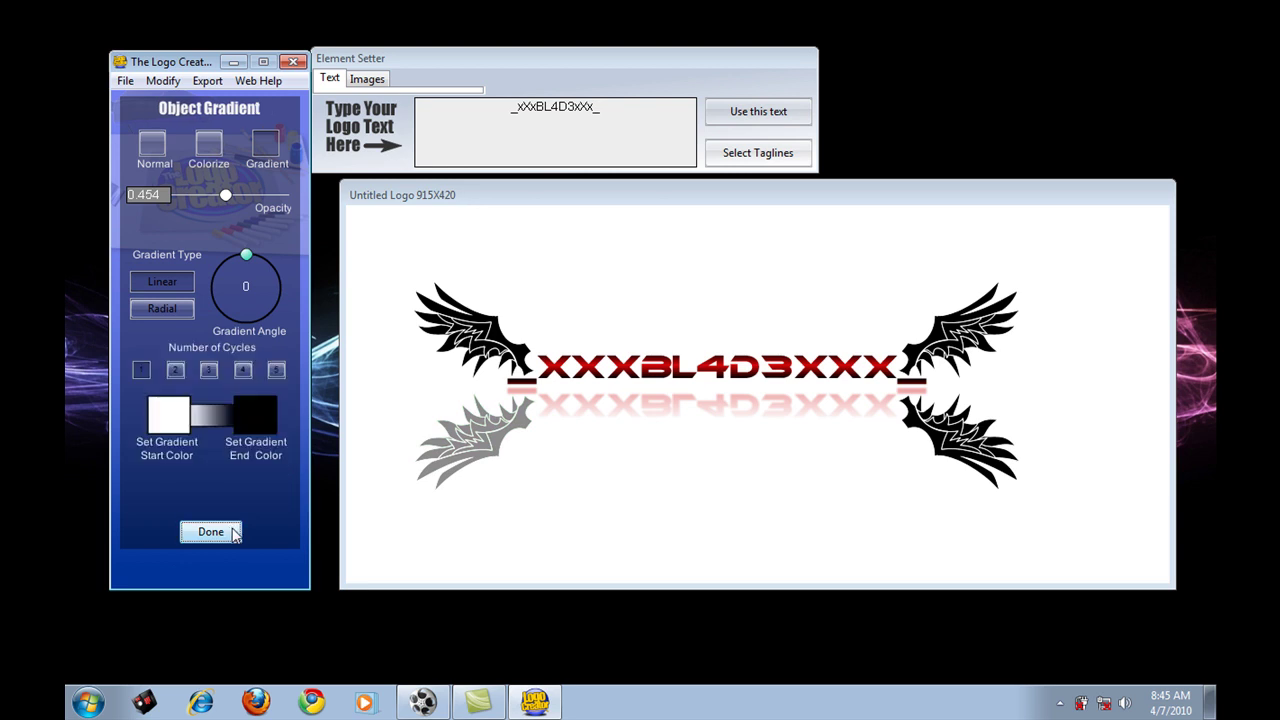
click(493, 440)
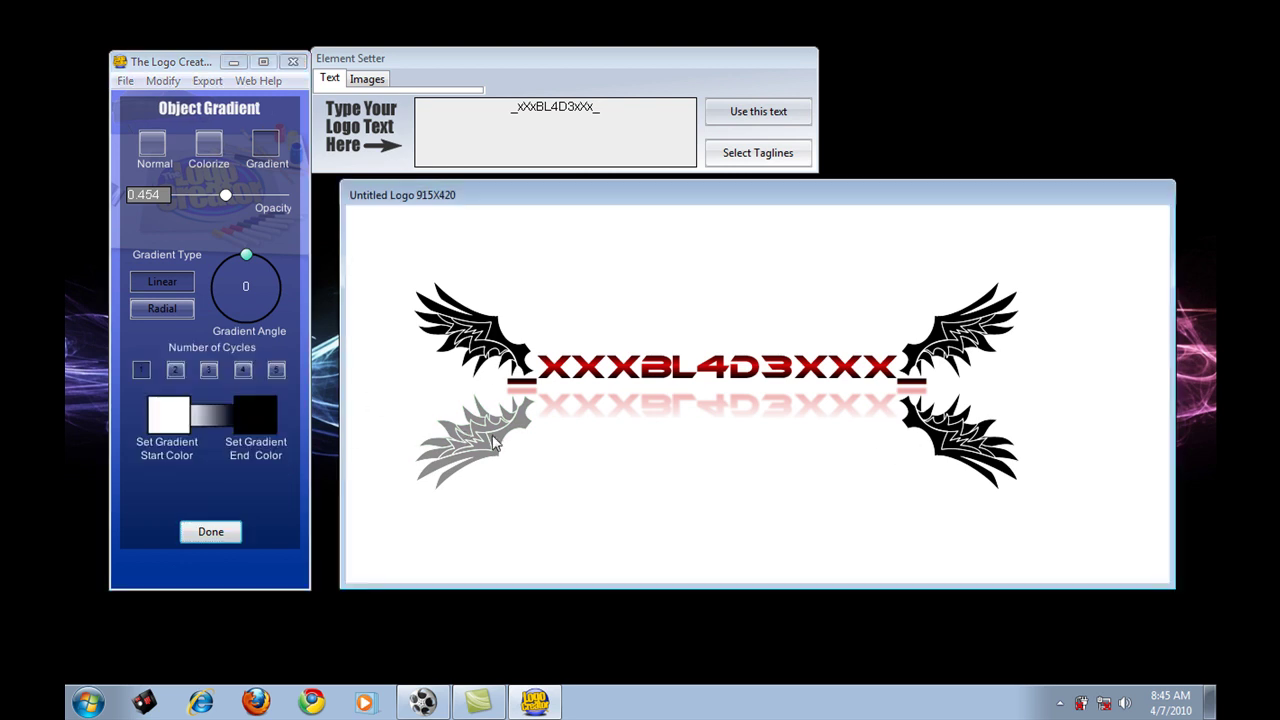
click(226, 530)
Set the lower right wing's opacity to 0.454 to match the lower left wing
click(238, 266)
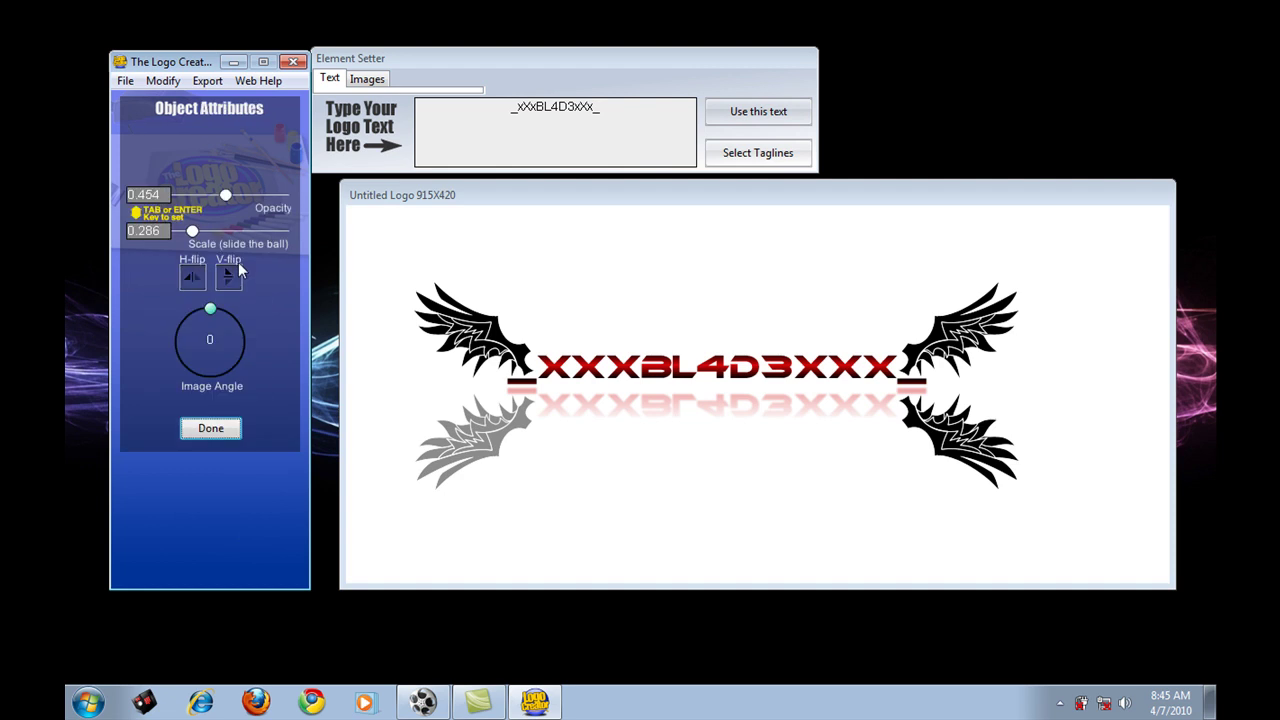
click(225, 430)
click(952, 440)
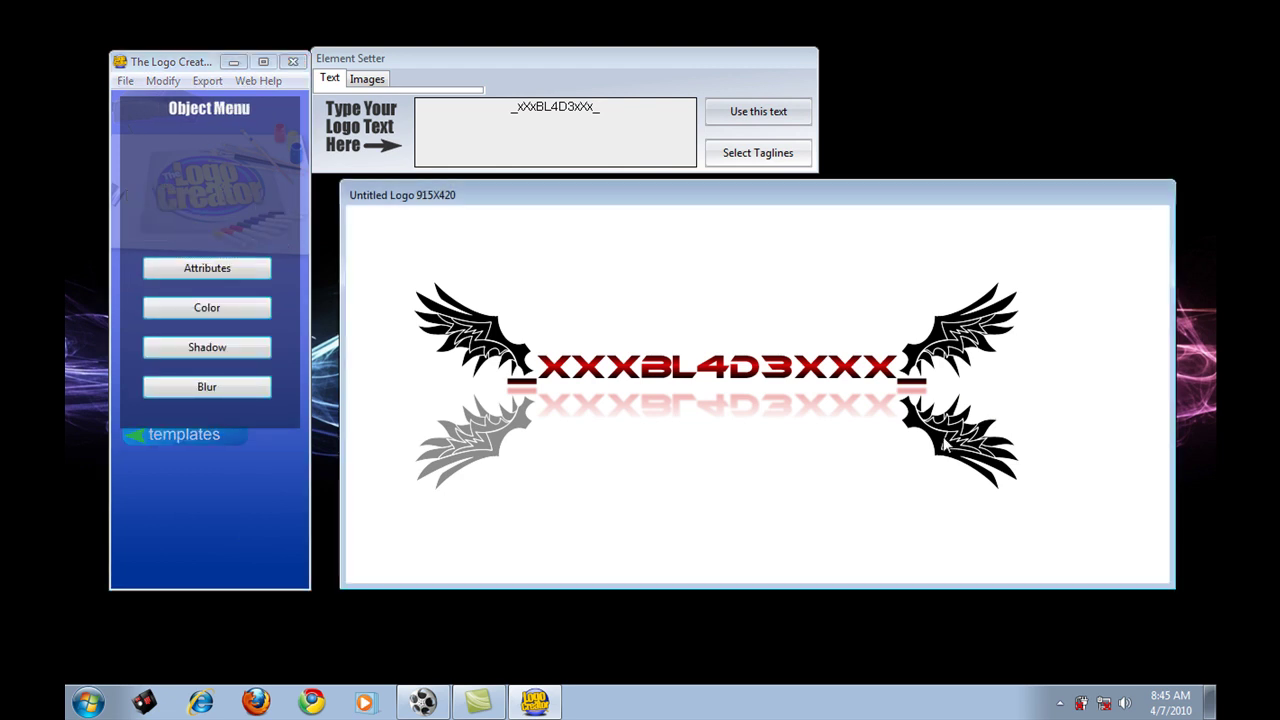
click(229, 268)
click(160, 195)
double_click(148, 195)
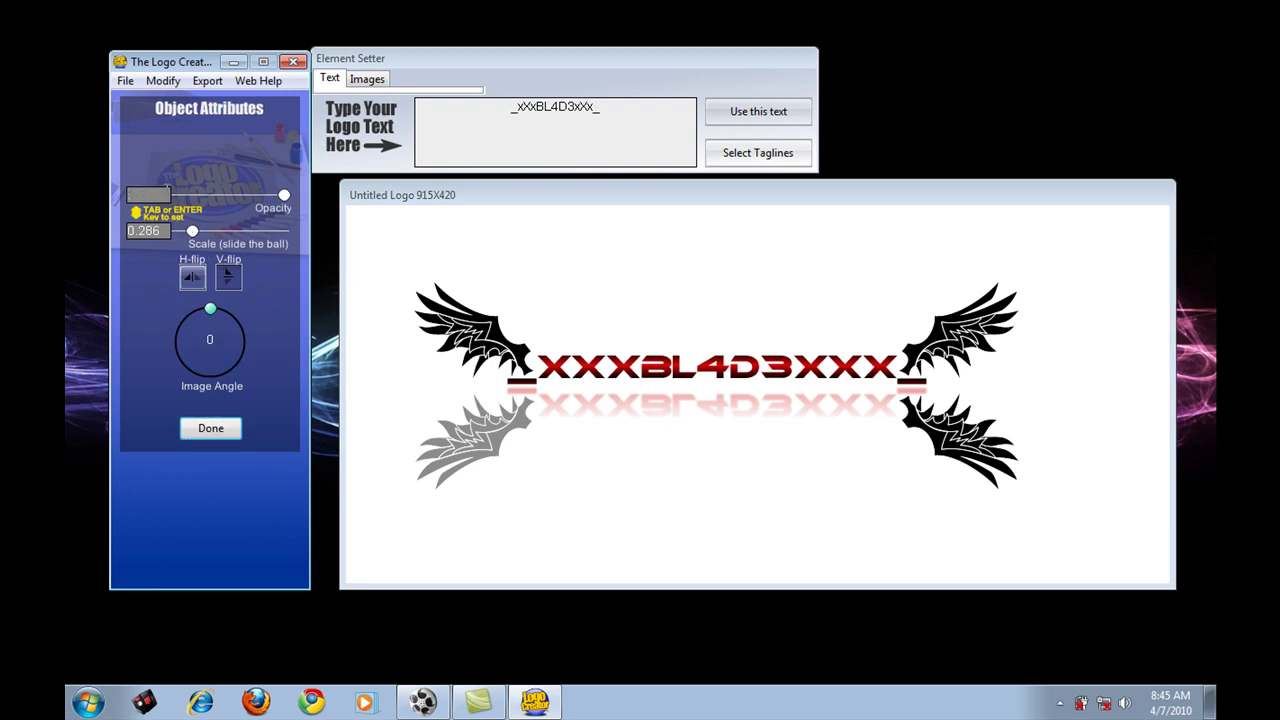
text(454)
key(Return)
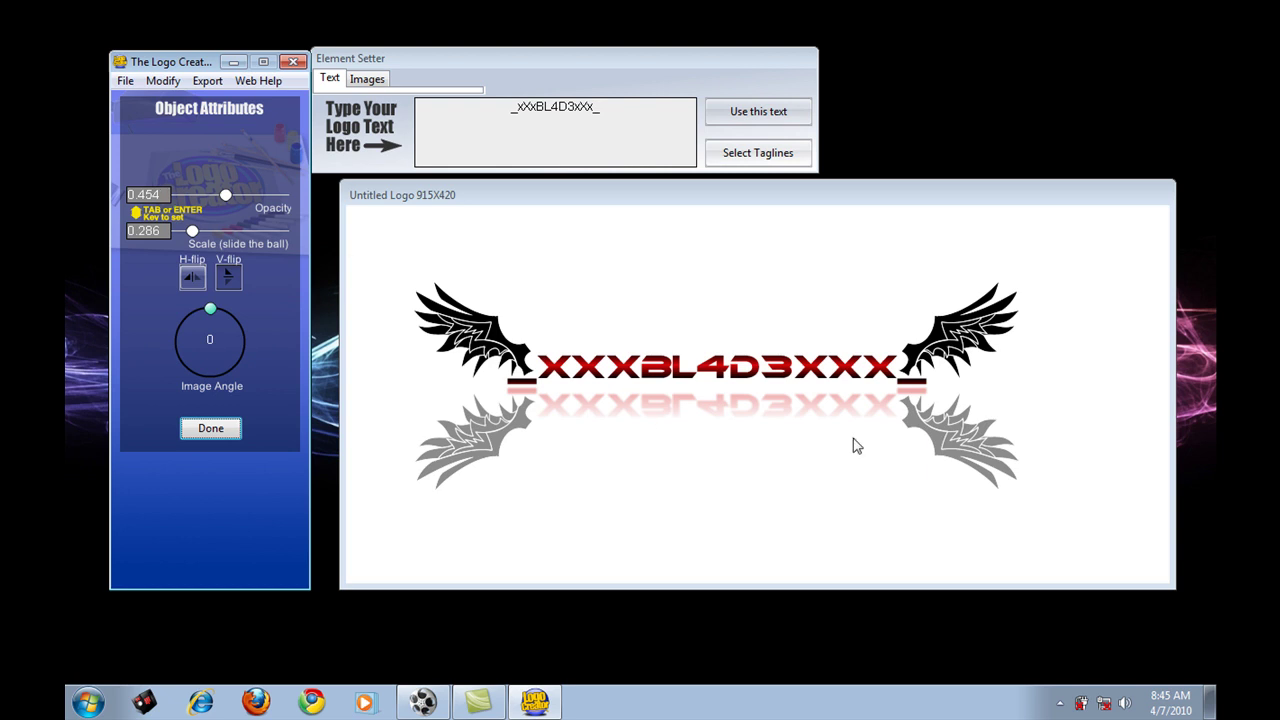
Move the whole logo into the canvas's upper left corner and shrink the canvas to 674 x 238 around it
drag(1088, 511, 470, 290)
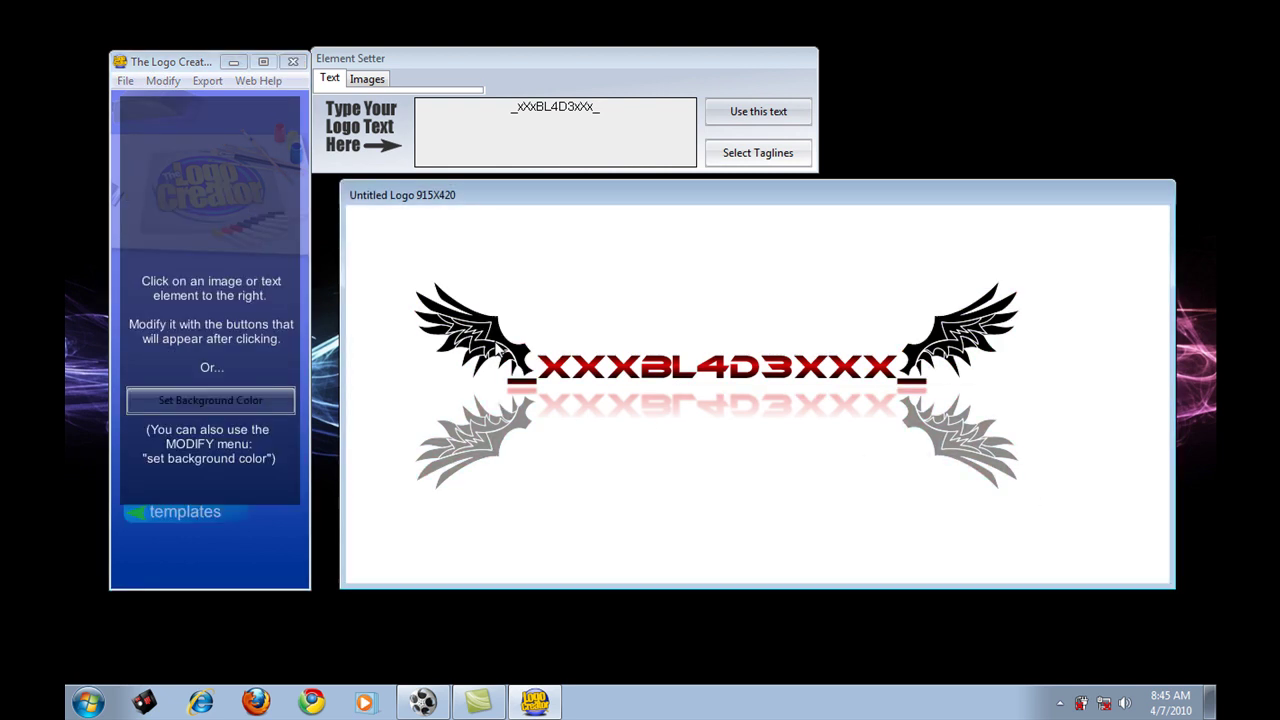
drag(490, 338, 432, 272)
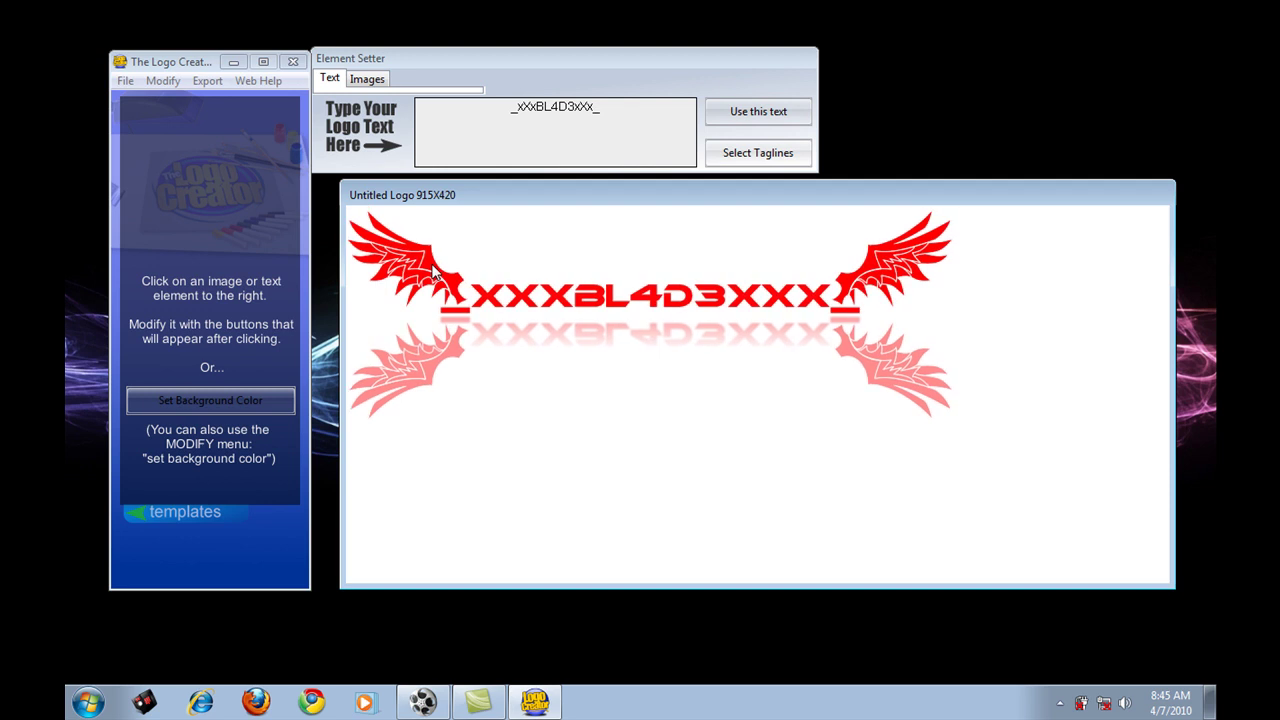
click(748, 316)
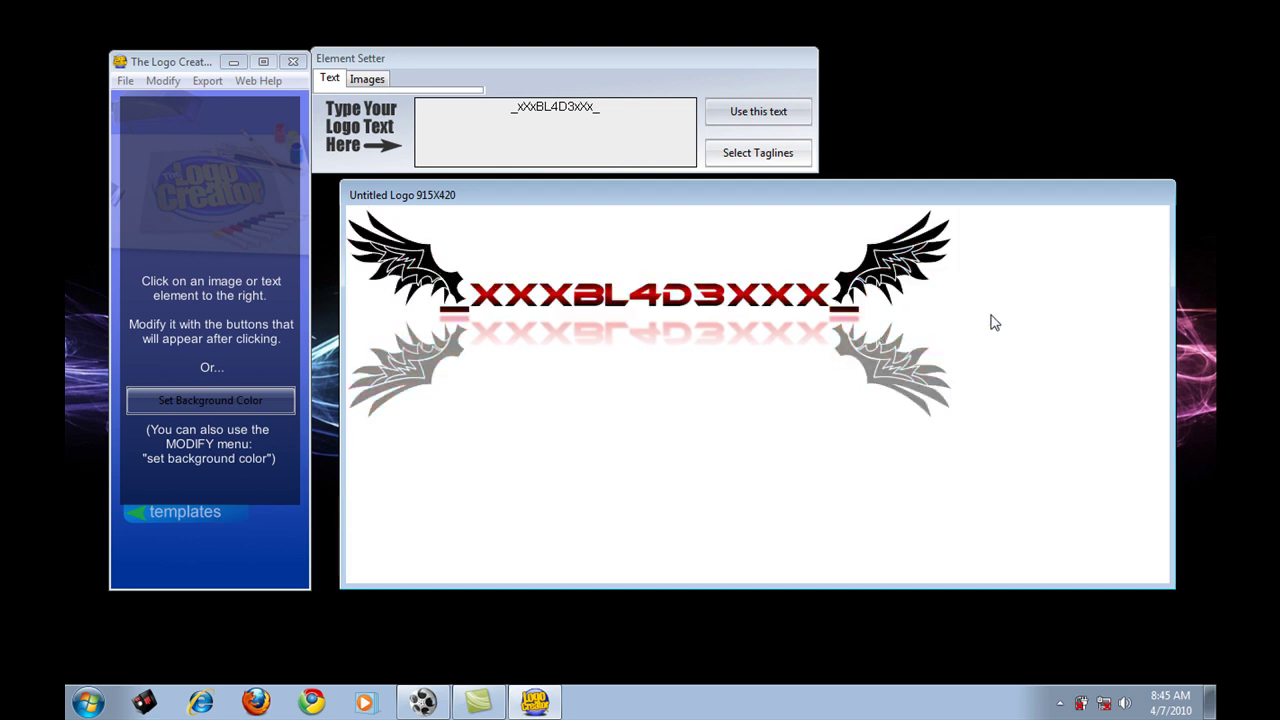
click(870, 272)
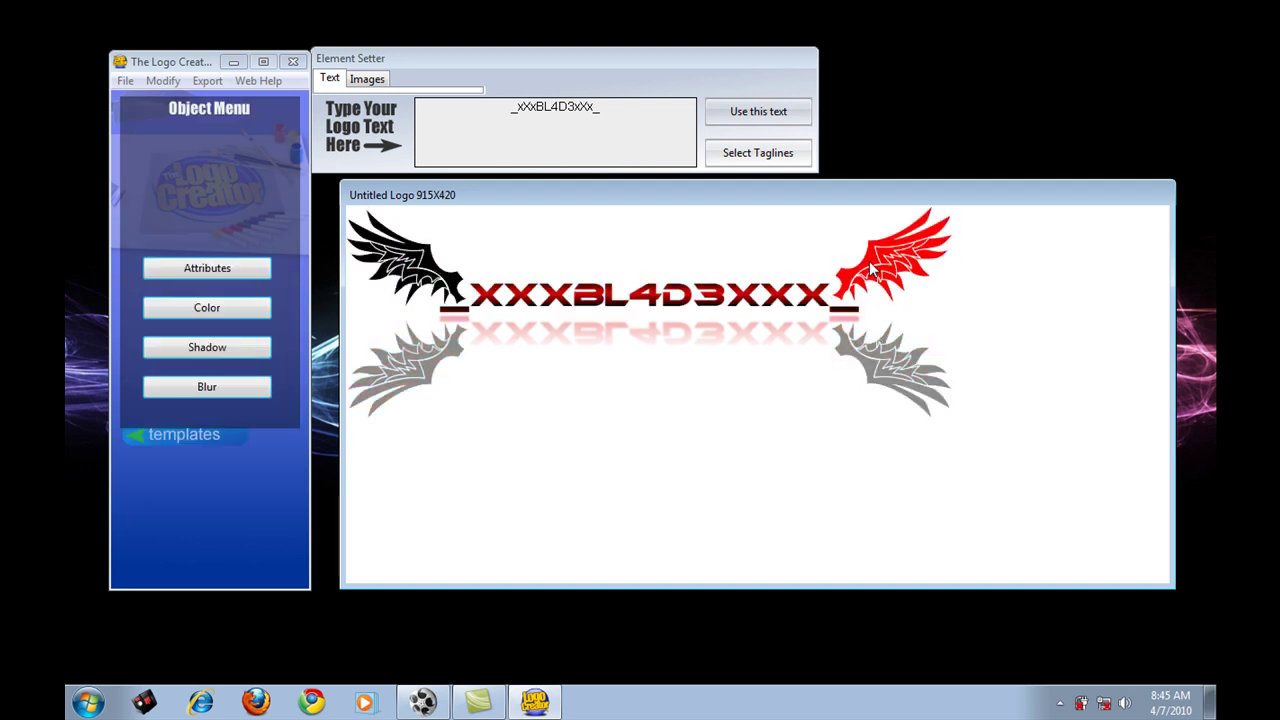
click(876, 300)
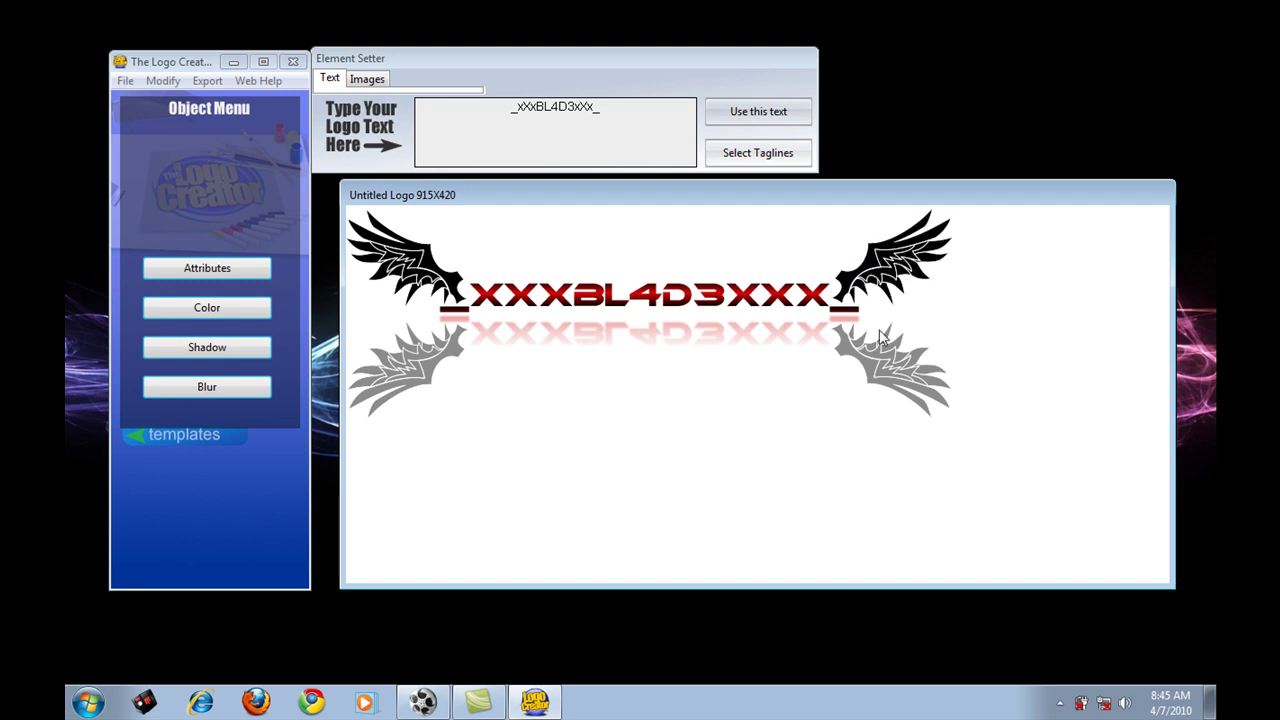
drag(1170, 582, 953, 421)
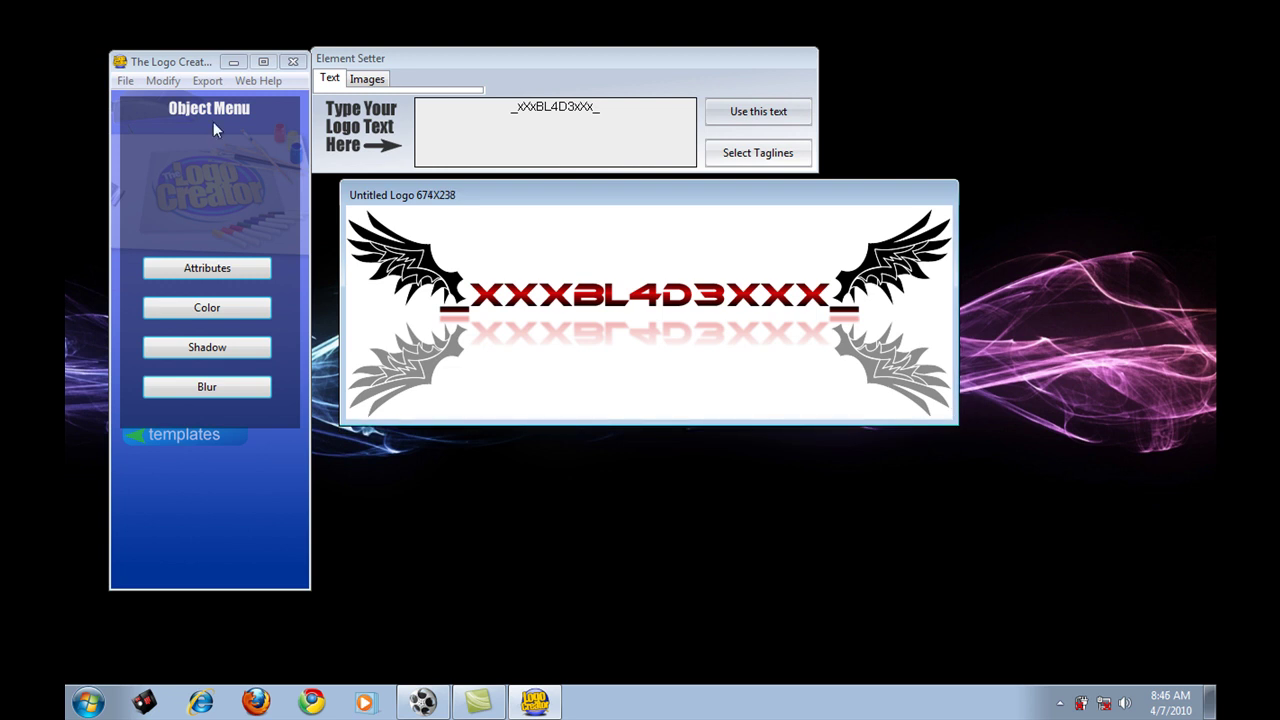
Export the logo as a transparent PNG named BL4D3 to the Desktop, using the highest quality render
click(207, 80)
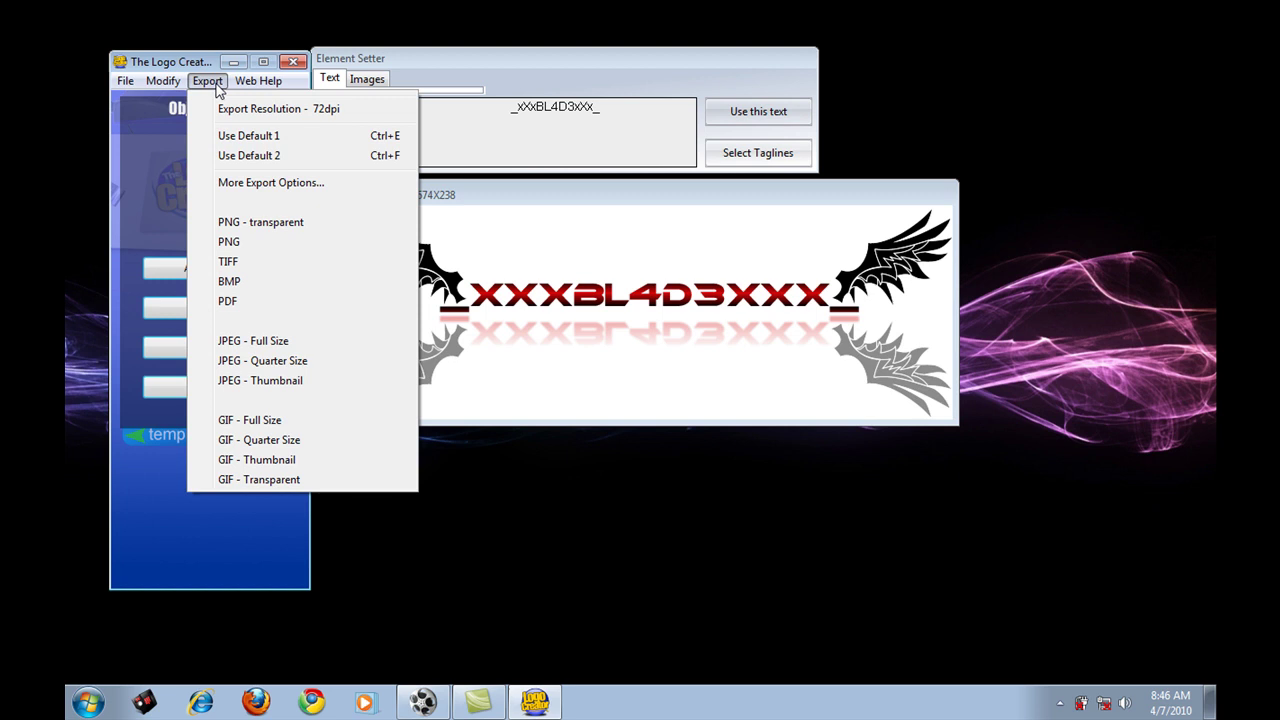
click(280, 221)
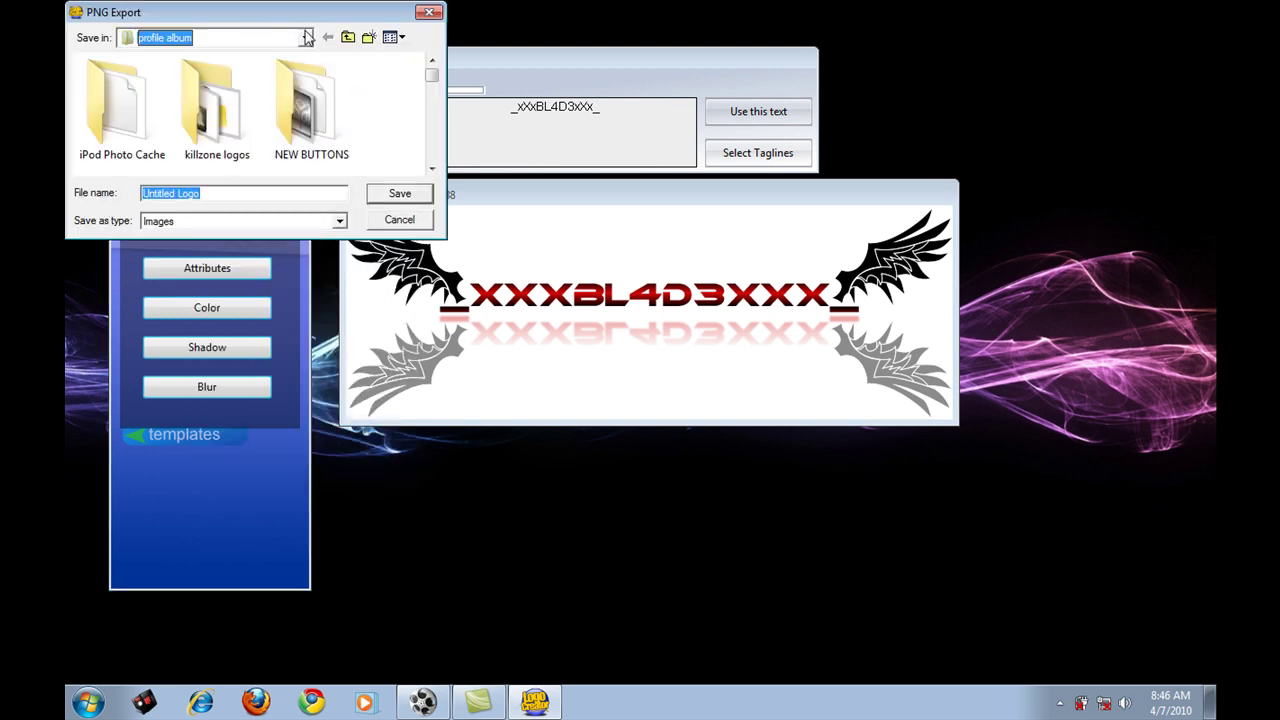
click(306, 37)
click(115, 50)
drag(200, 193, 130, 193)
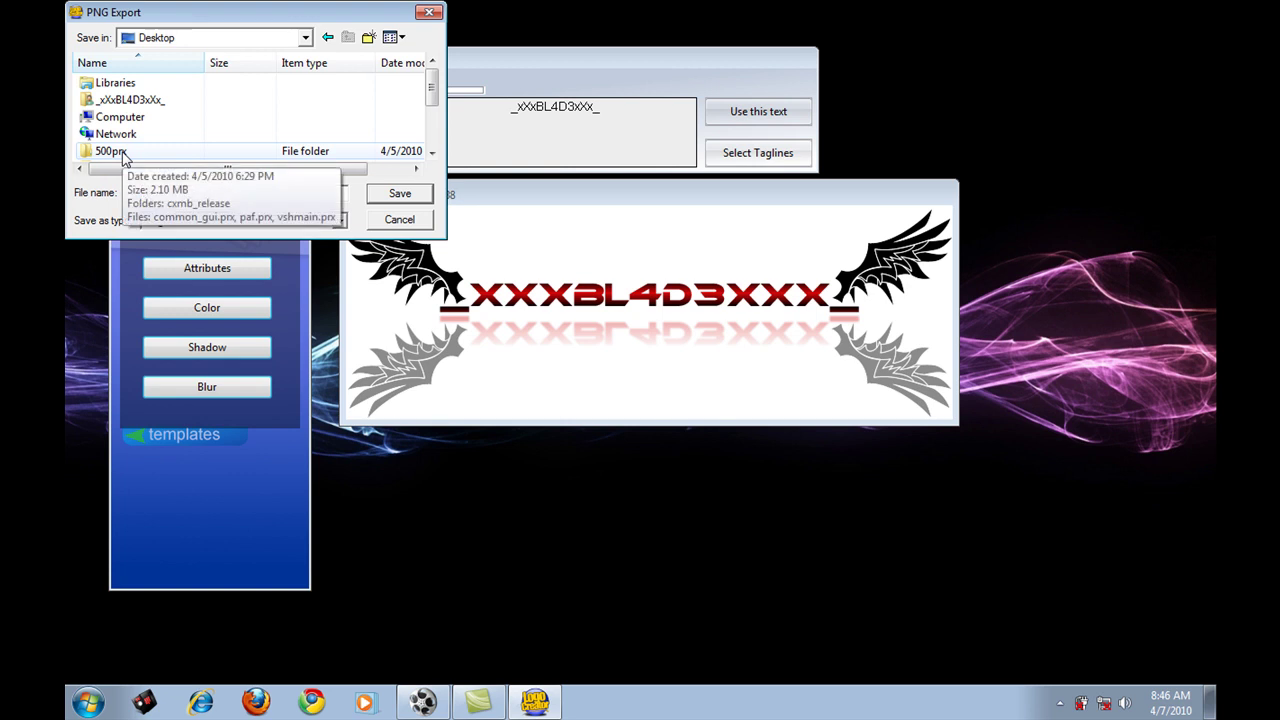
text(BL4D3)
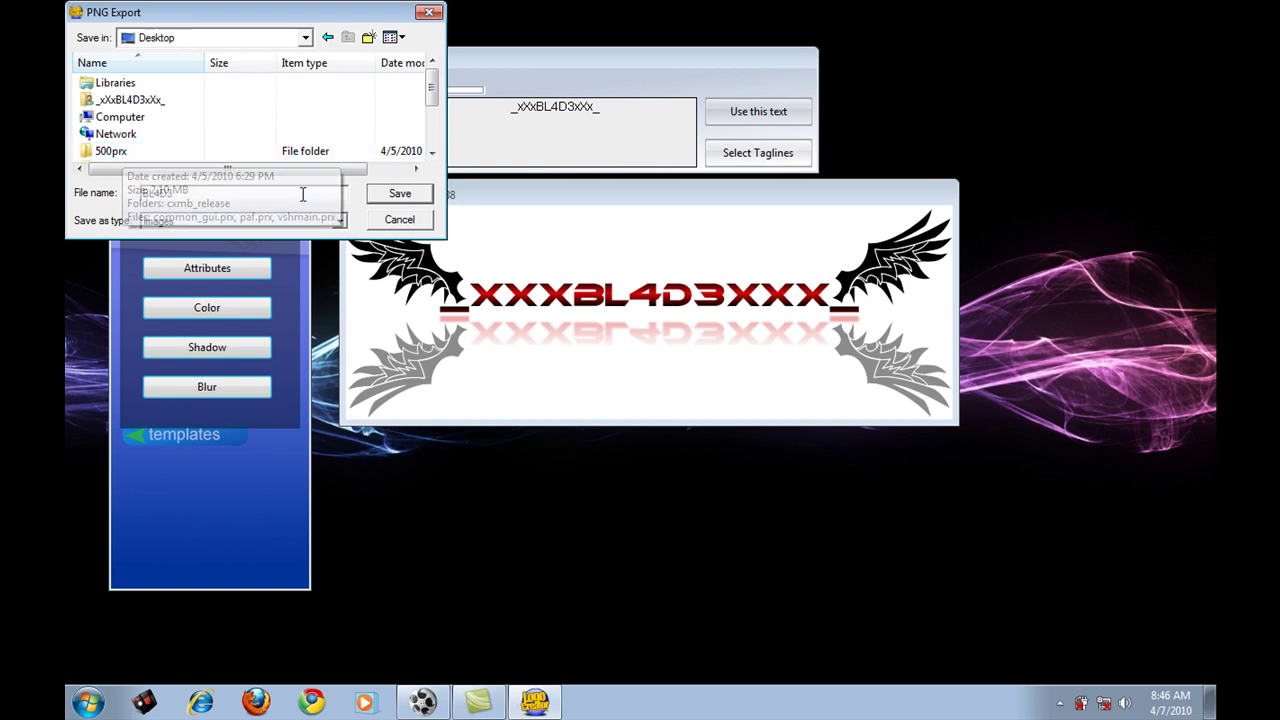
click(403, 201)
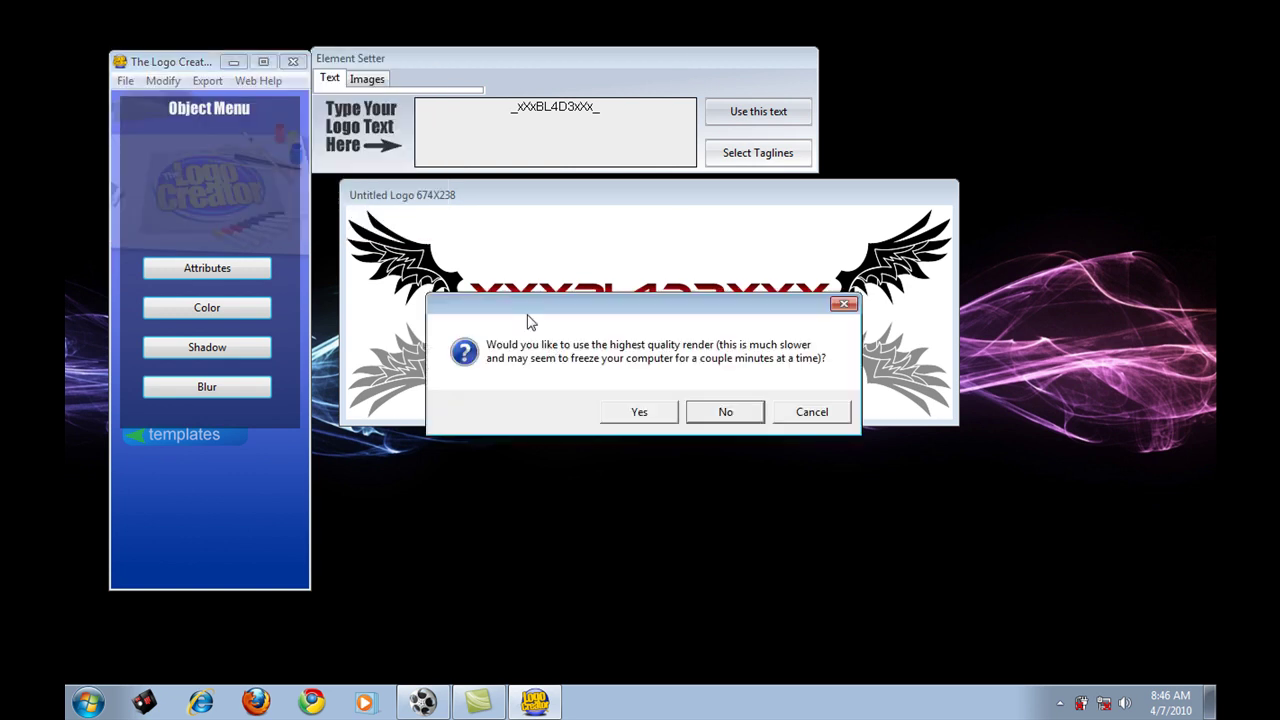
click(647, 413)
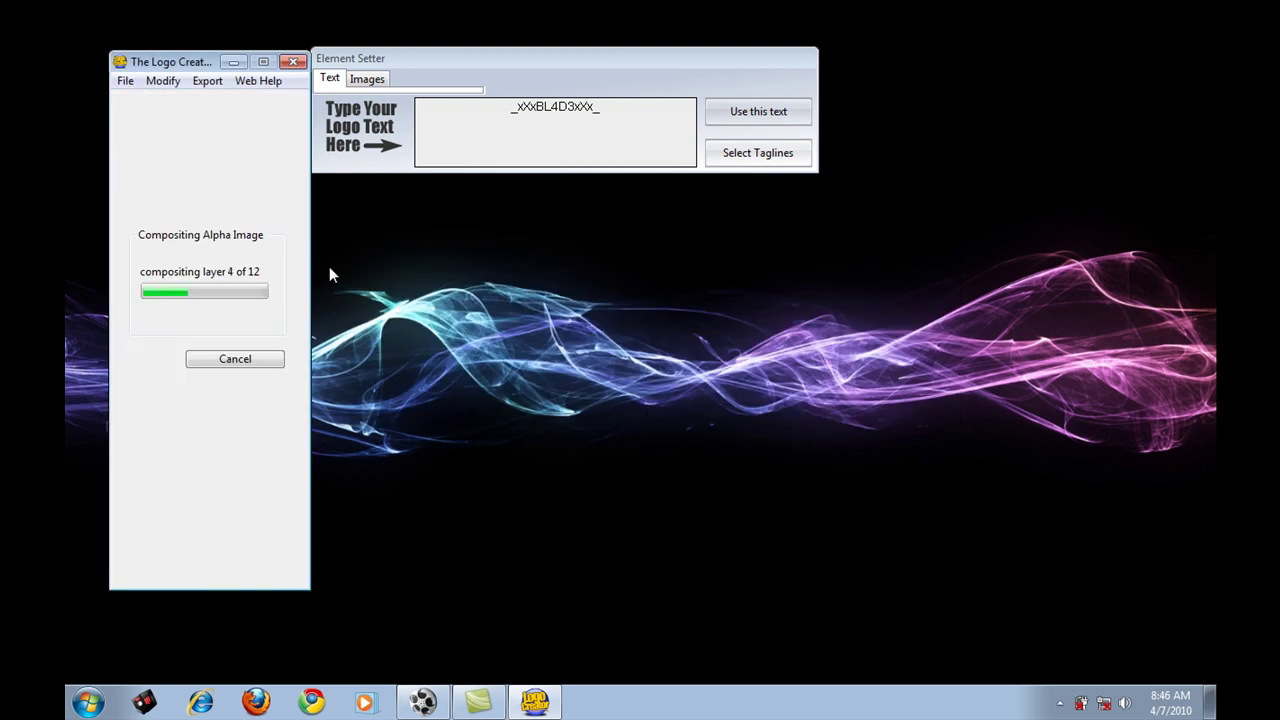
Minimize the logo program, show the desktop icons and open the exported BL4D3 image in Windows Photo Viewer
click(233, 62)
right_click(559, 263)
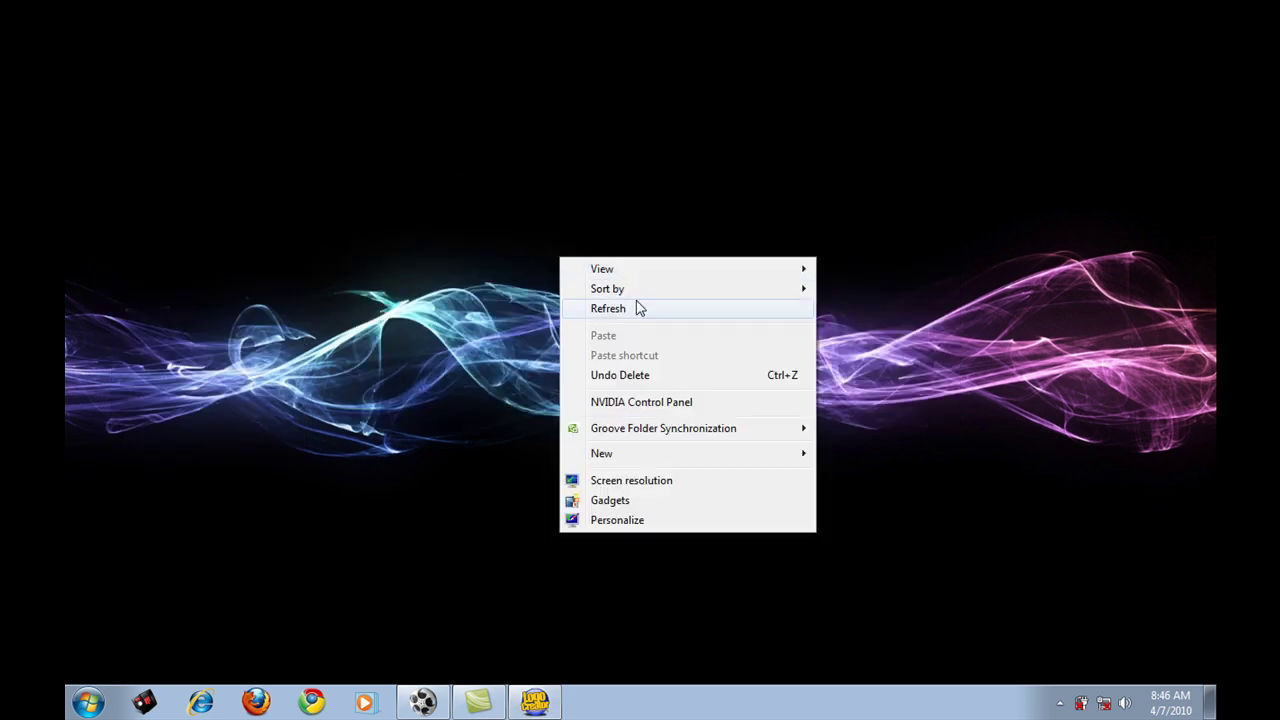
mouse_move(727, 273)
click(916, 381)
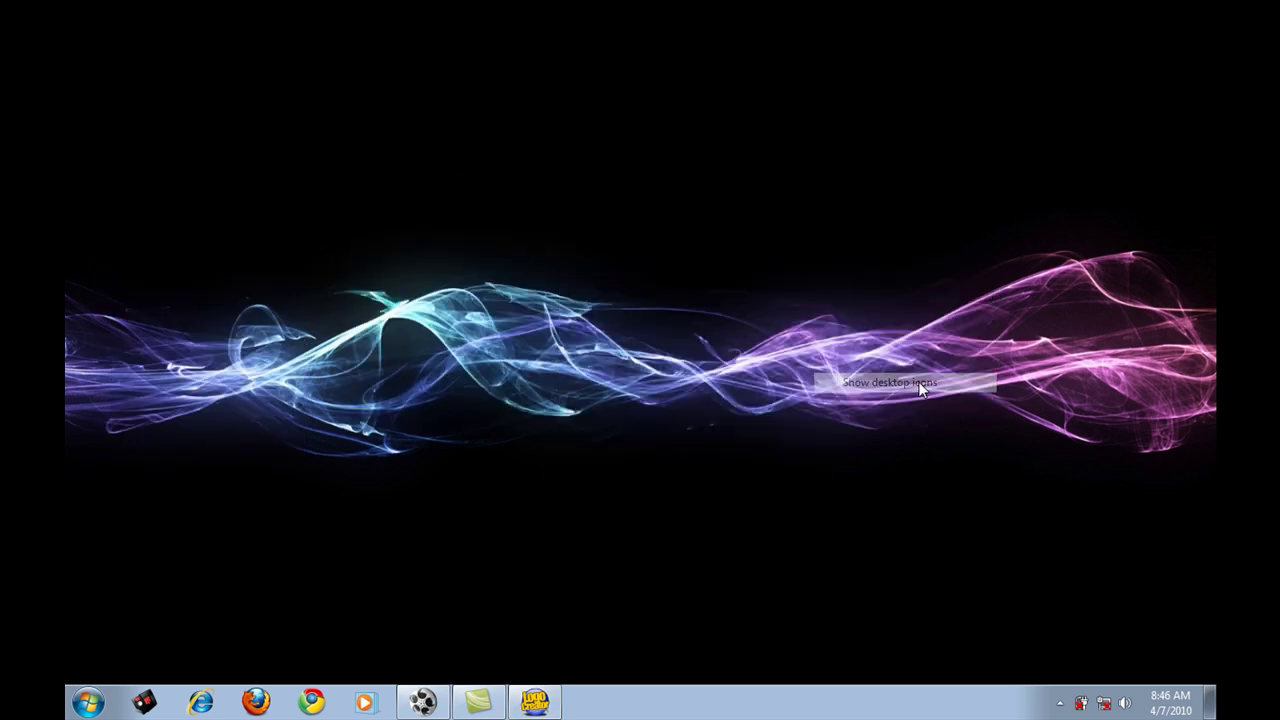
right_click(513, 147)
click(549, 163)
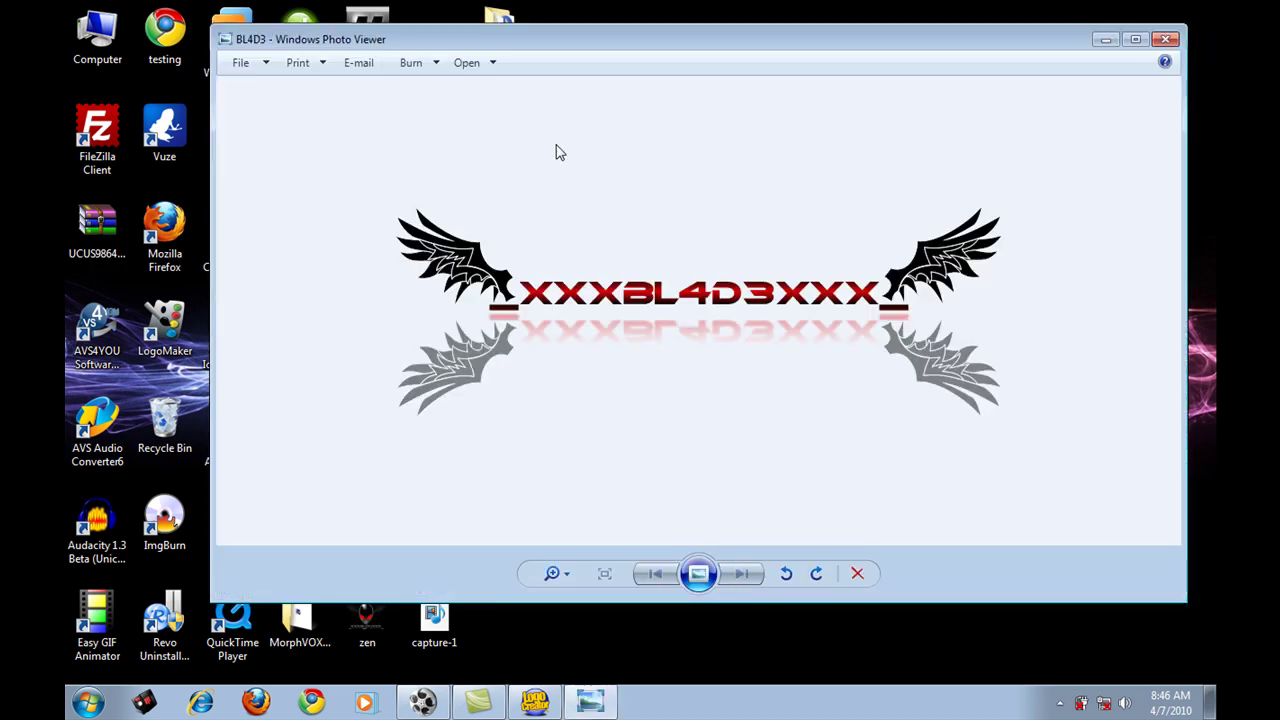
Examine the exported BL4D3 logo full-screen and at different zoom levels, and close the viewer
click(1135, 39)
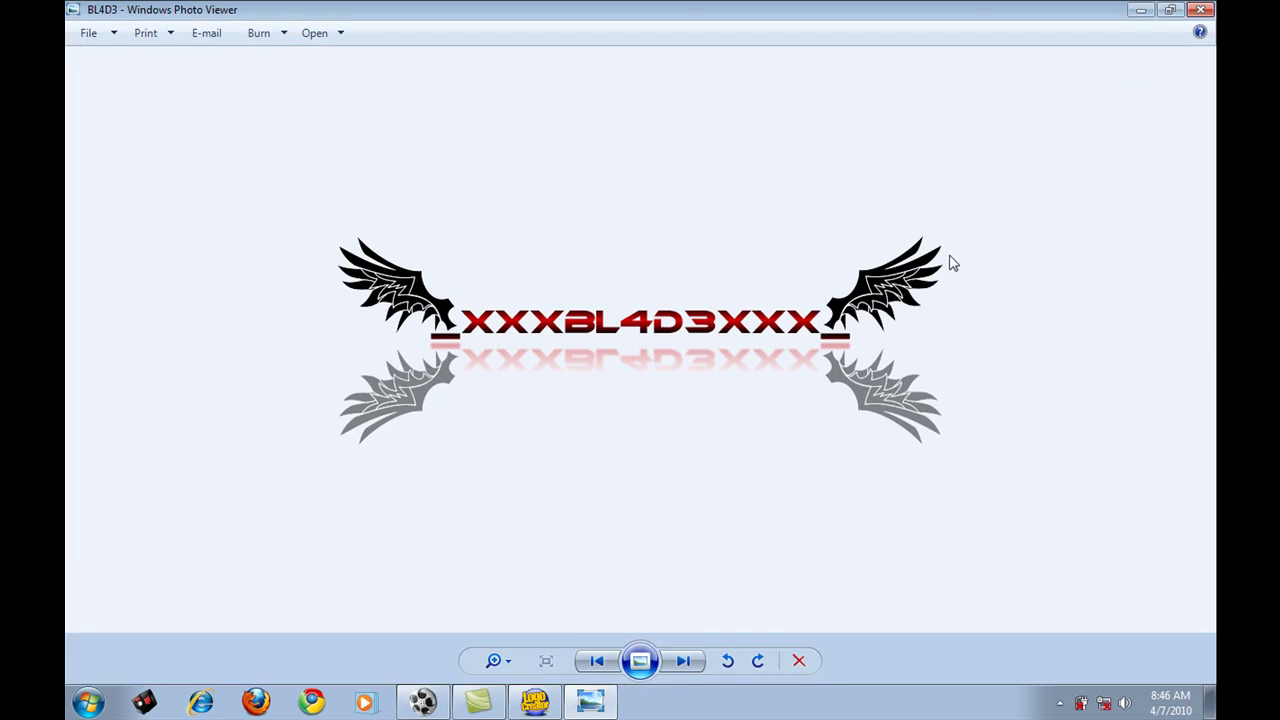
click(494, 661)
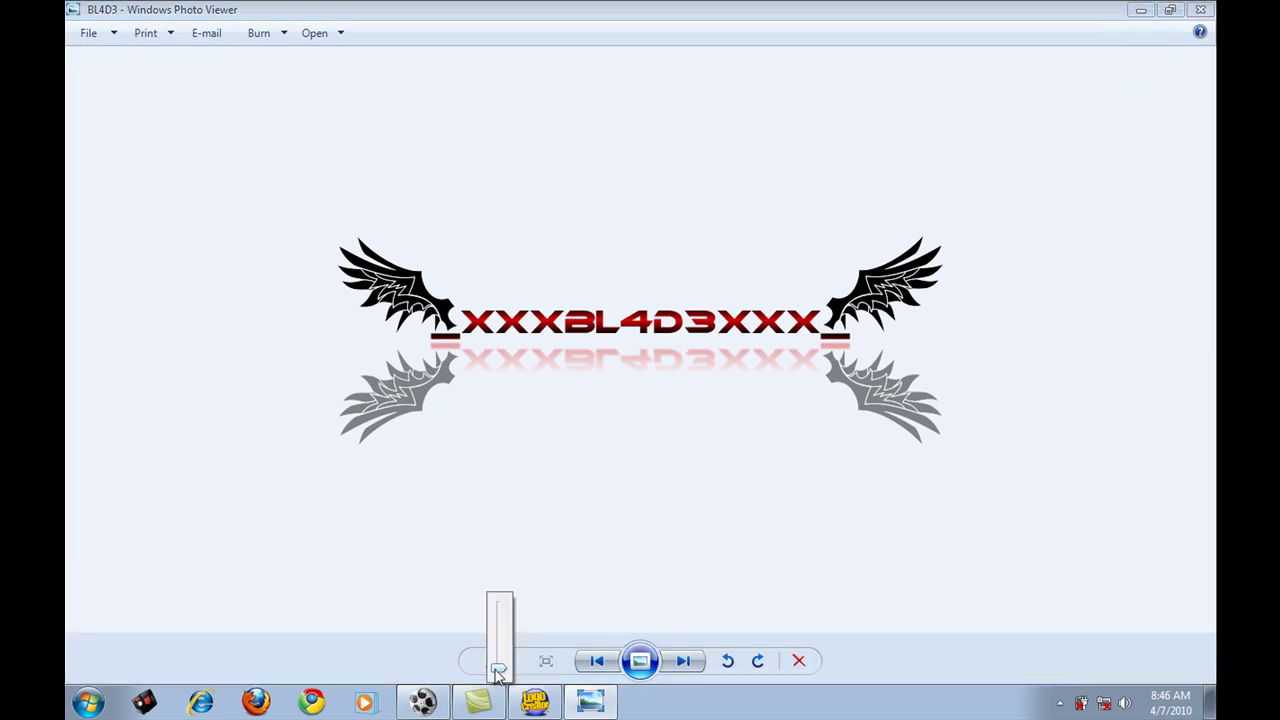
drag(498, 672, 500, 657)
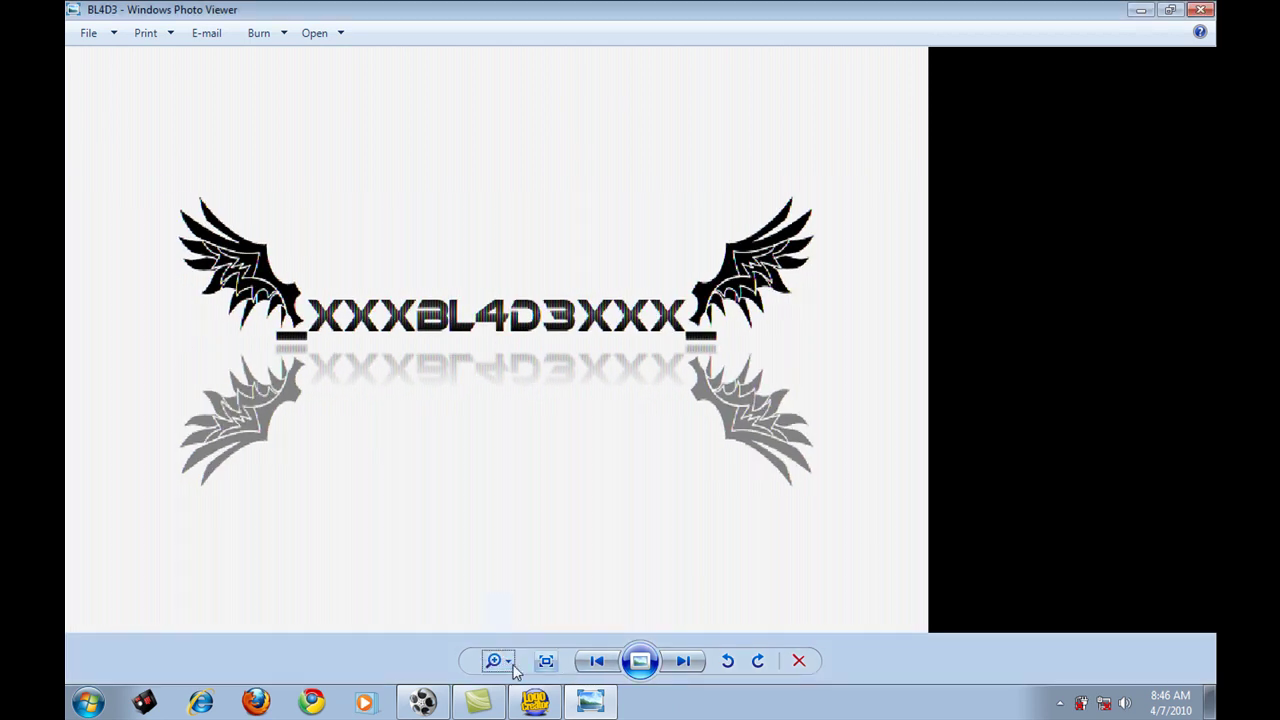
click(508, 672)
drag(509, 674, 503, 686)
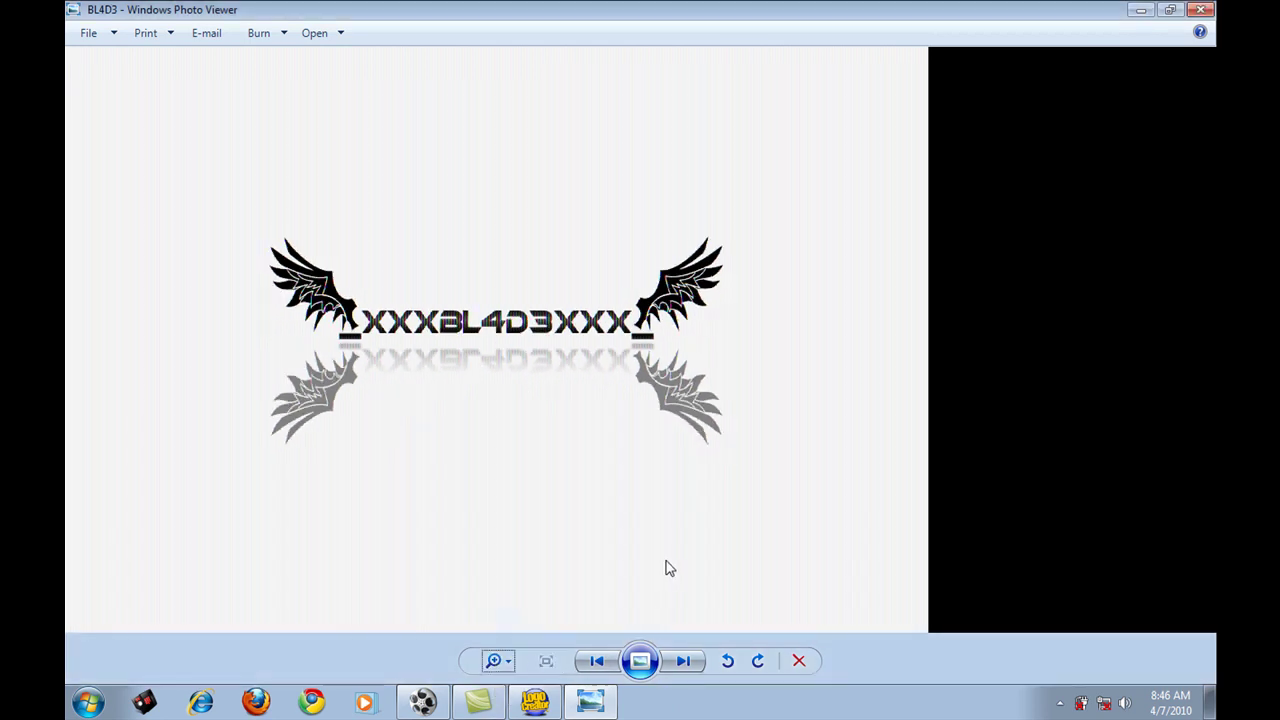
mouse_move(676, 10)
mouse_down()
mouse_move(705, 60)
mouse_move(668, 25)
mouse_up()
key(super+Up)
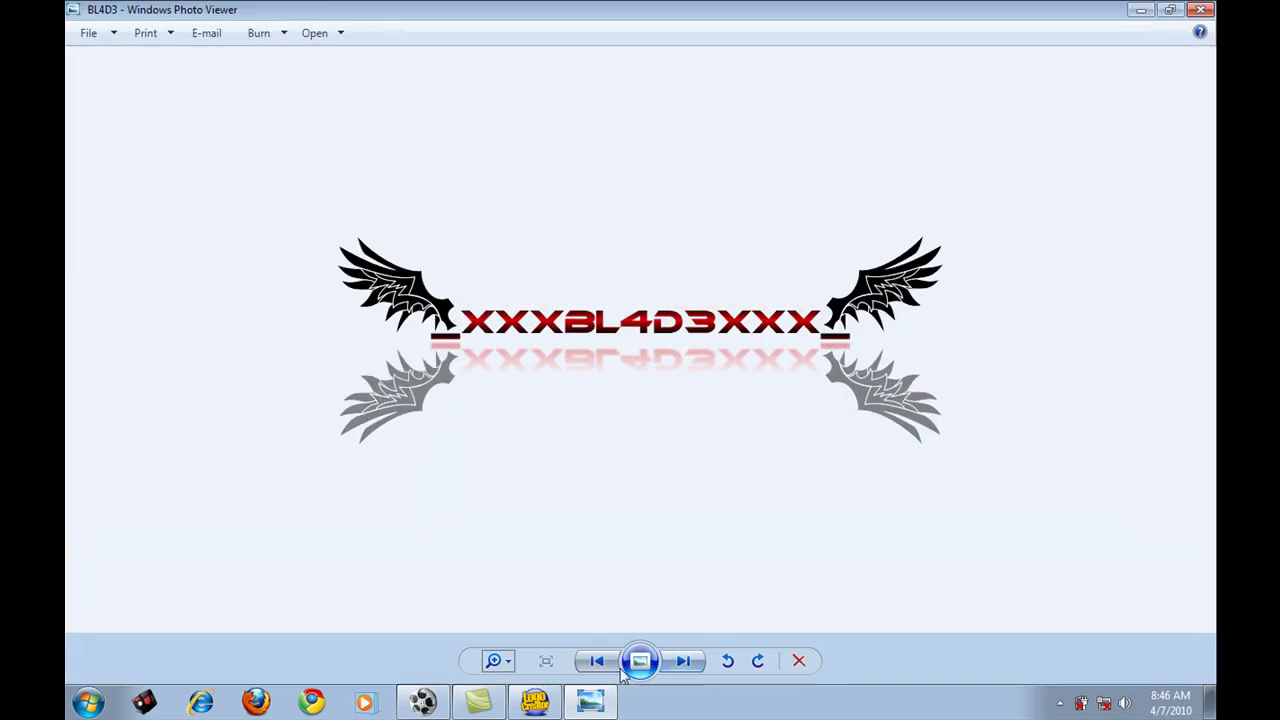
click(494, 662)
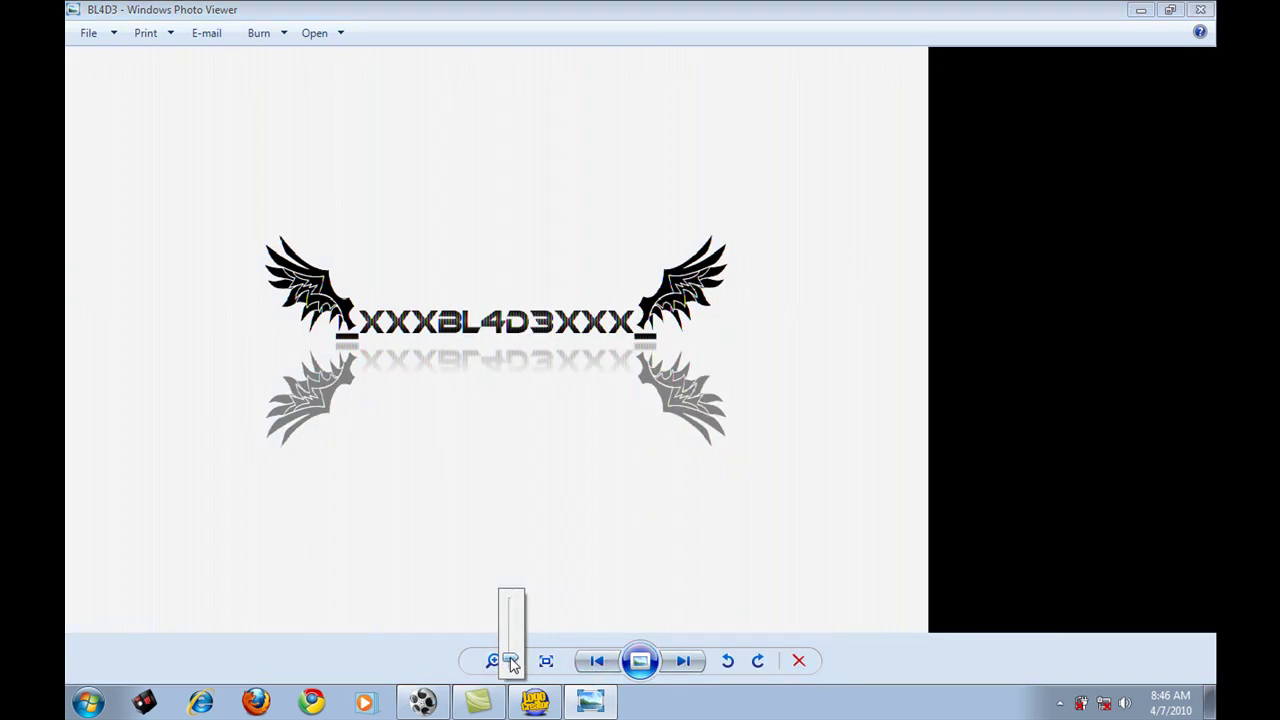
drag(1052, 22, 970, 54)
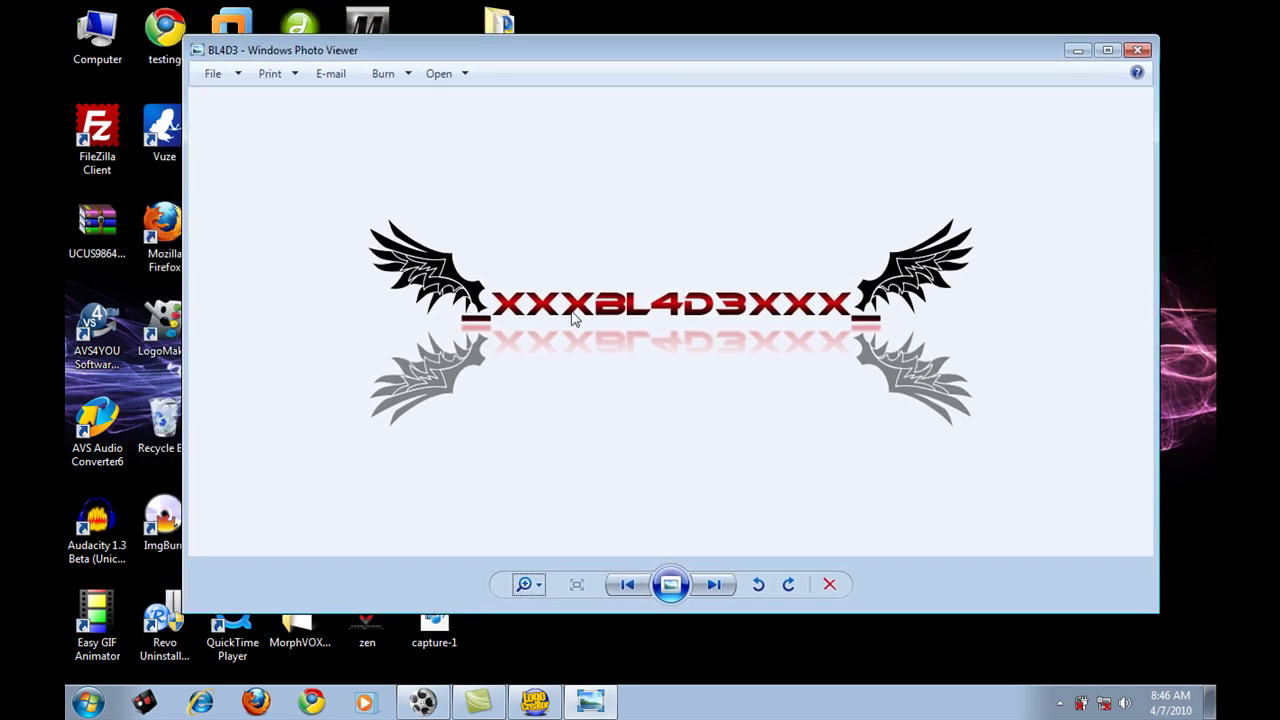
click(1137, 52)
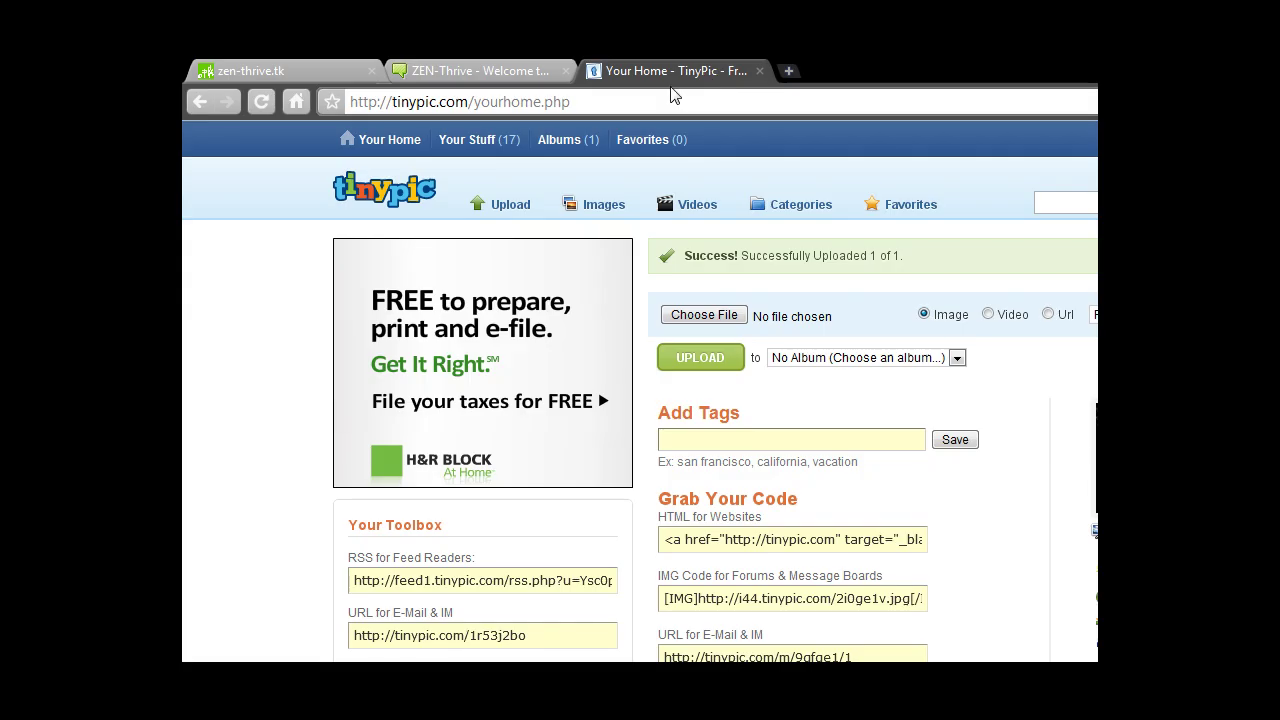
Choose the BL4D3 PNG from the Desktop and upload it to TinyPic as an image
double_click(557, 101)
key(ctrl+a)
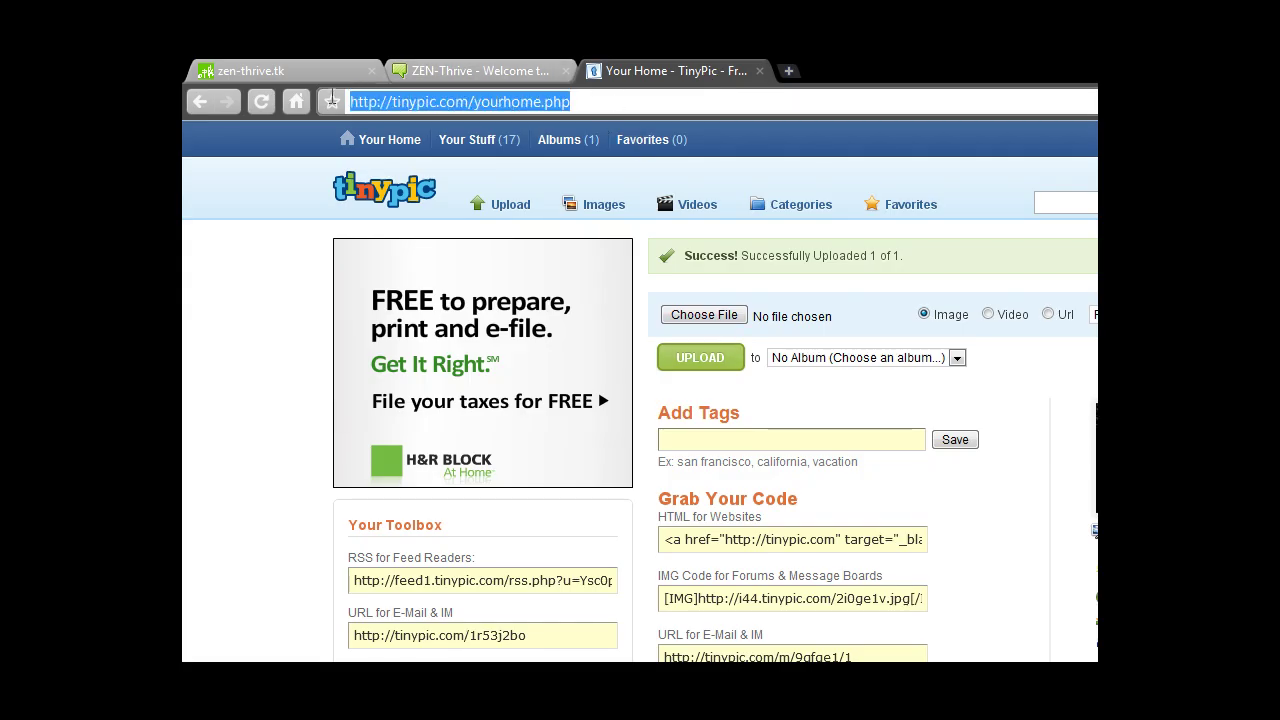
click(704, 316)
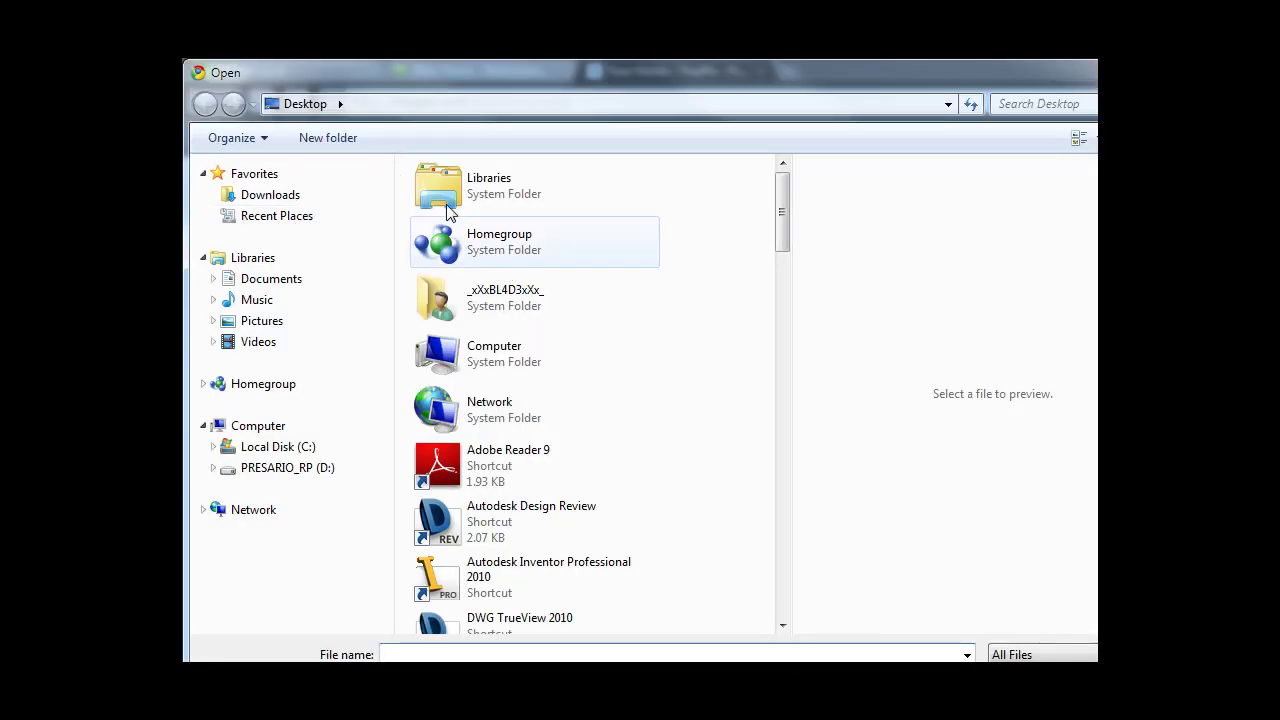
drag(782, 240, 780, 495)
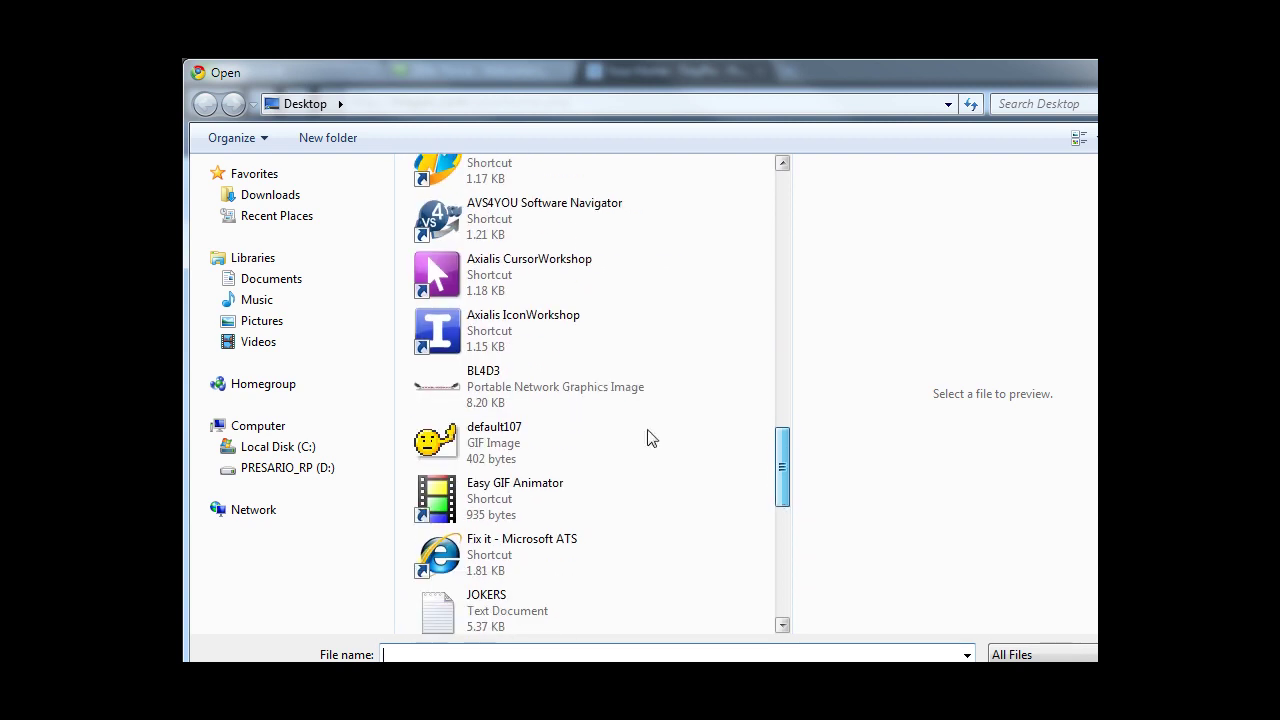
click(500, 386)
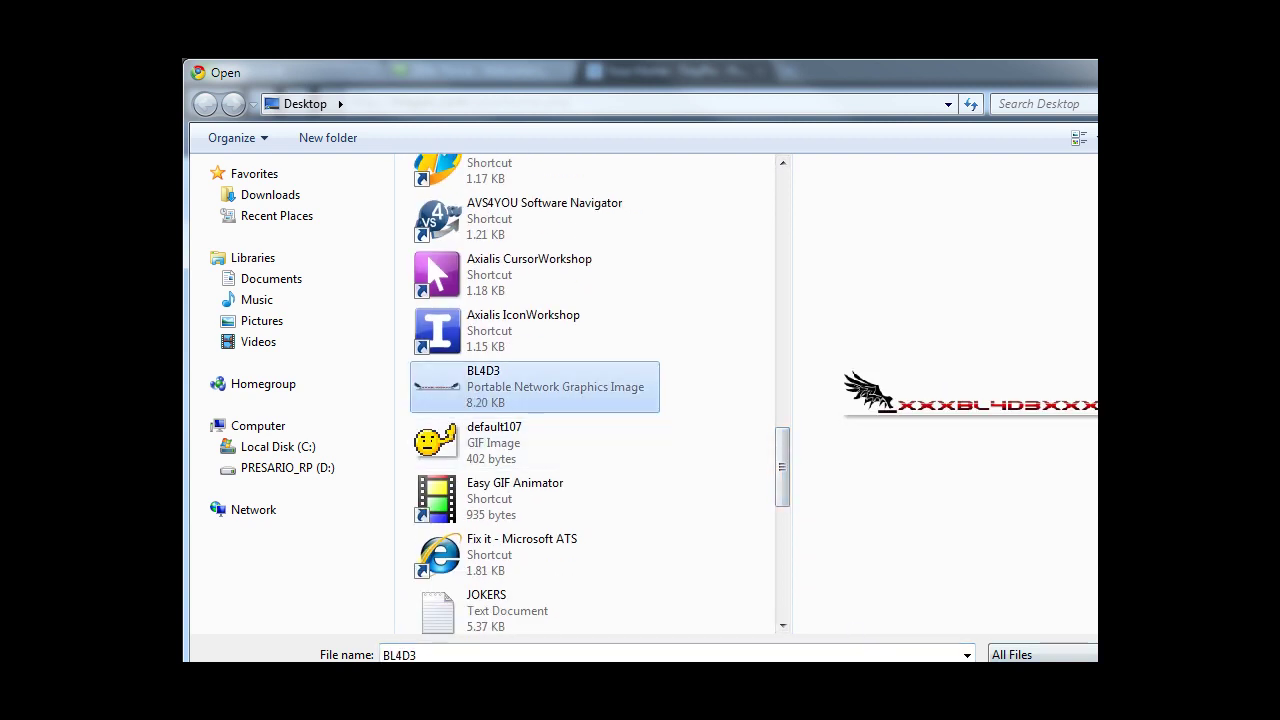
key(Return)
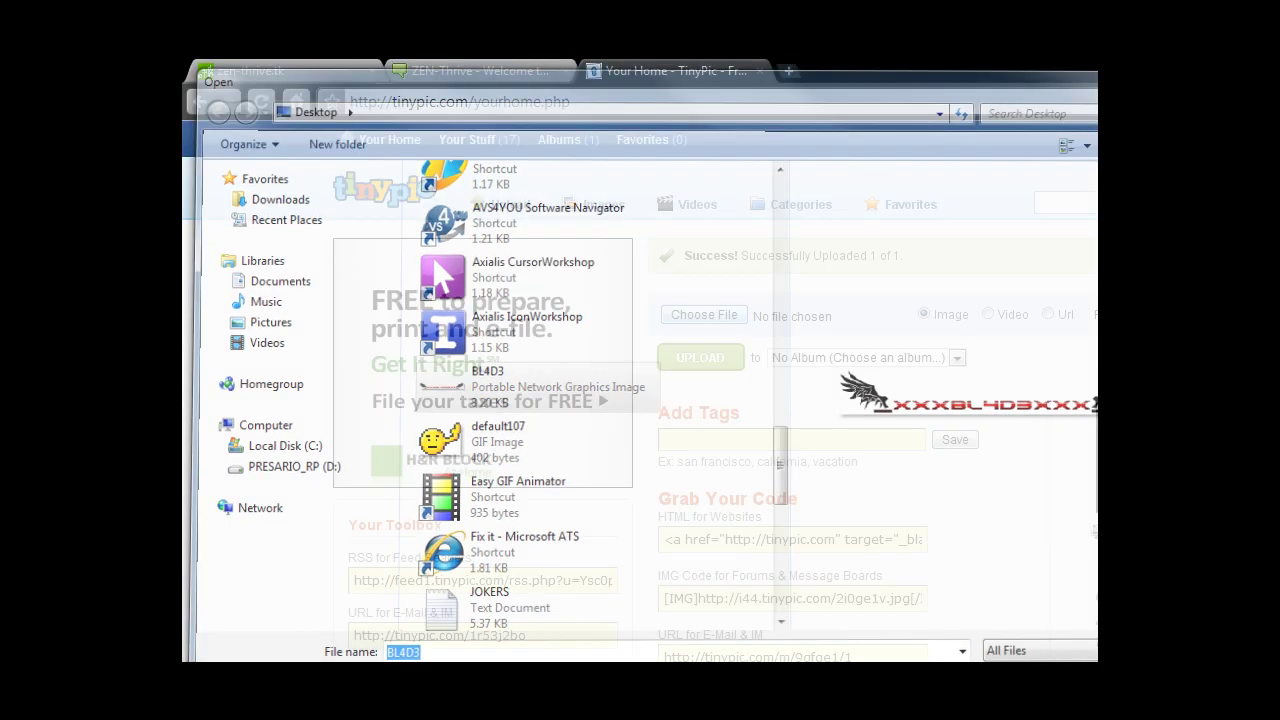
click(700, 358)
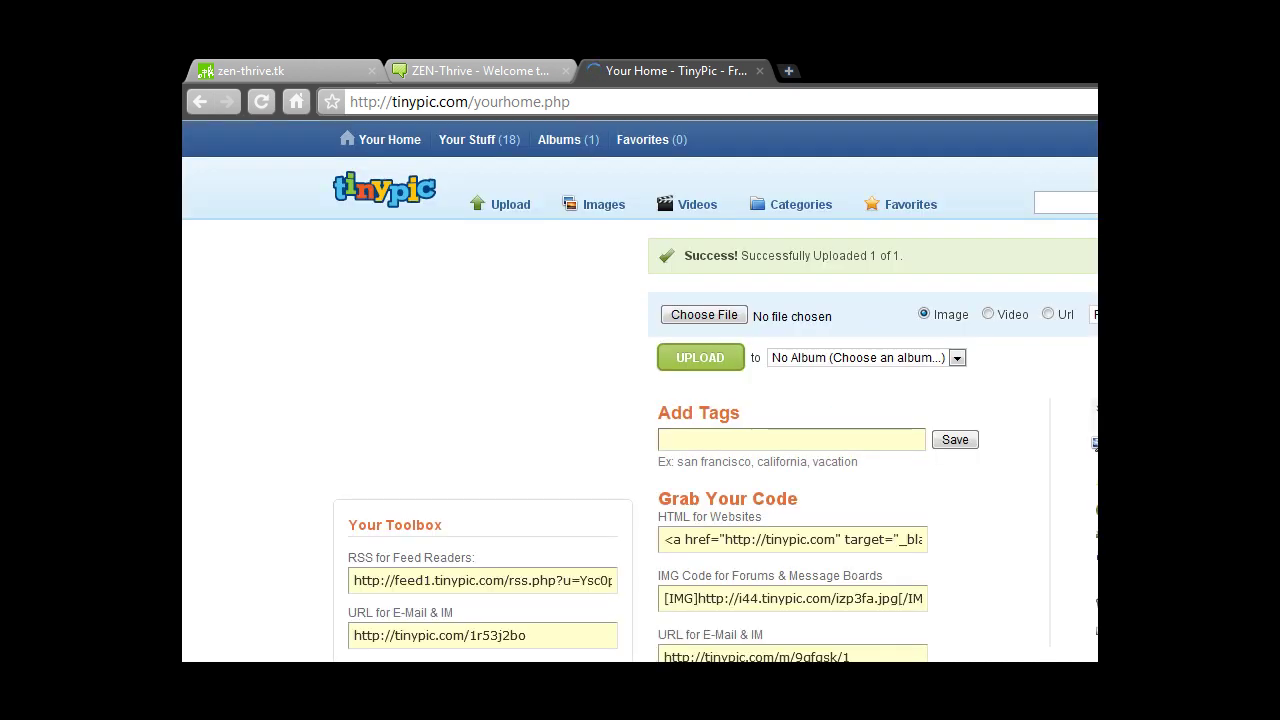
Copy the uploaded logo's Direct Link for Layouts address
scroll(640, 390, down, 2)
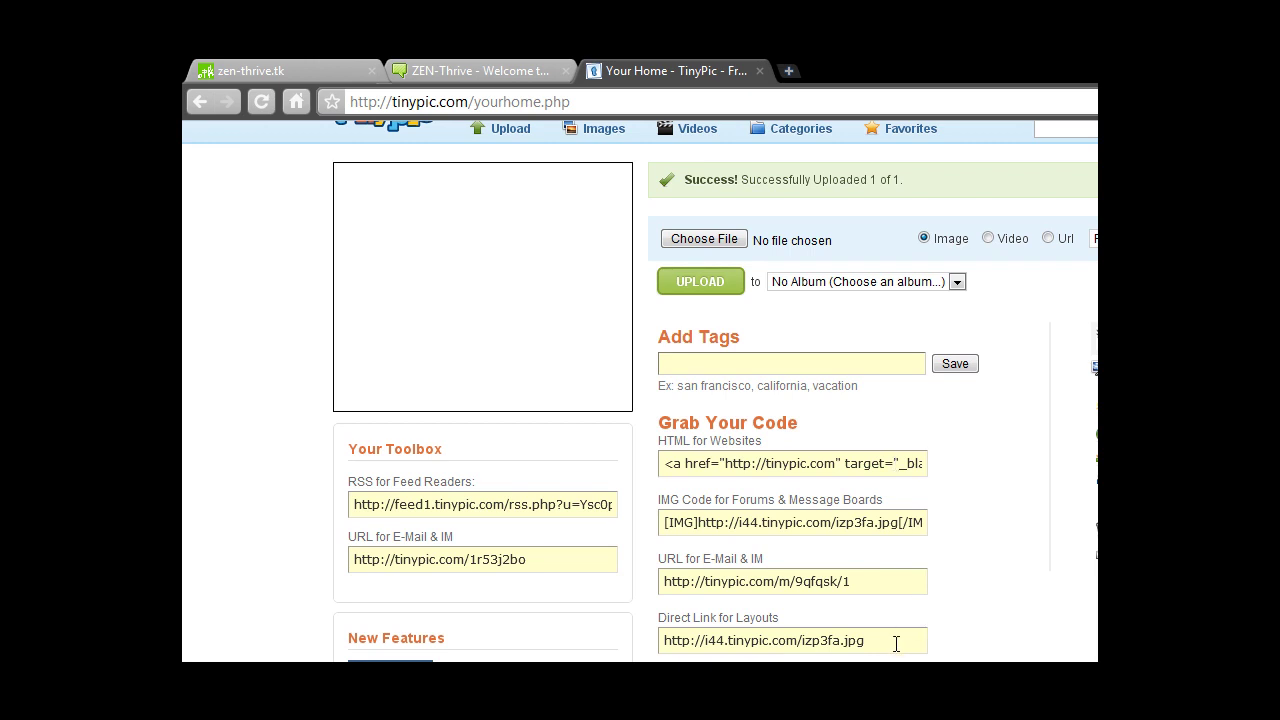
drag(894, 645, 664, 642)
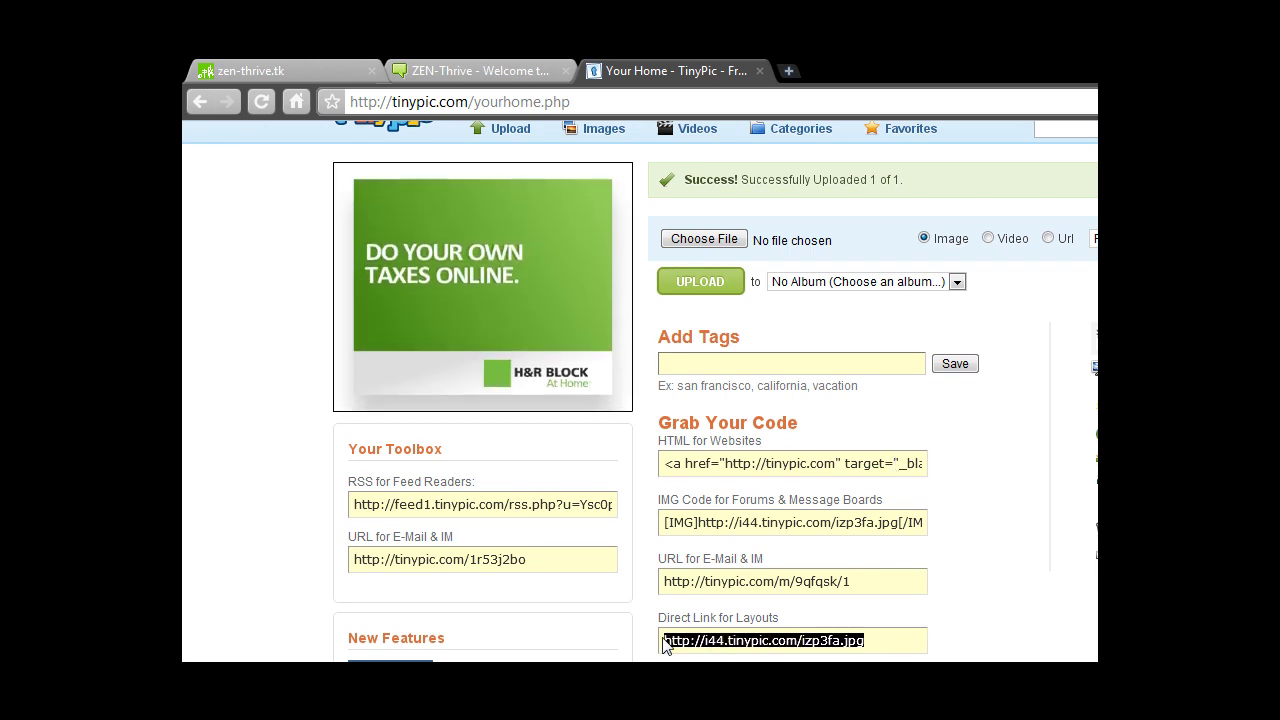
right_click(683, 650)
click(777, 640)
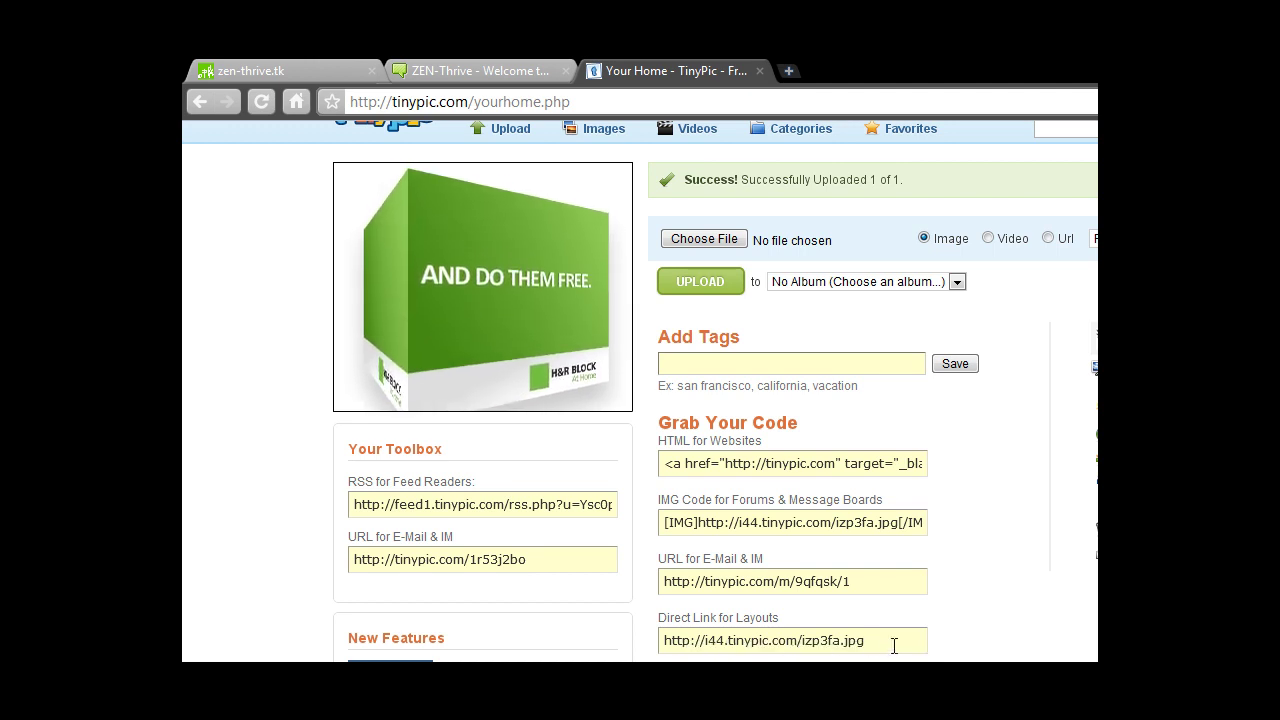
triple_click(809, 645)
right_click(793, 643)
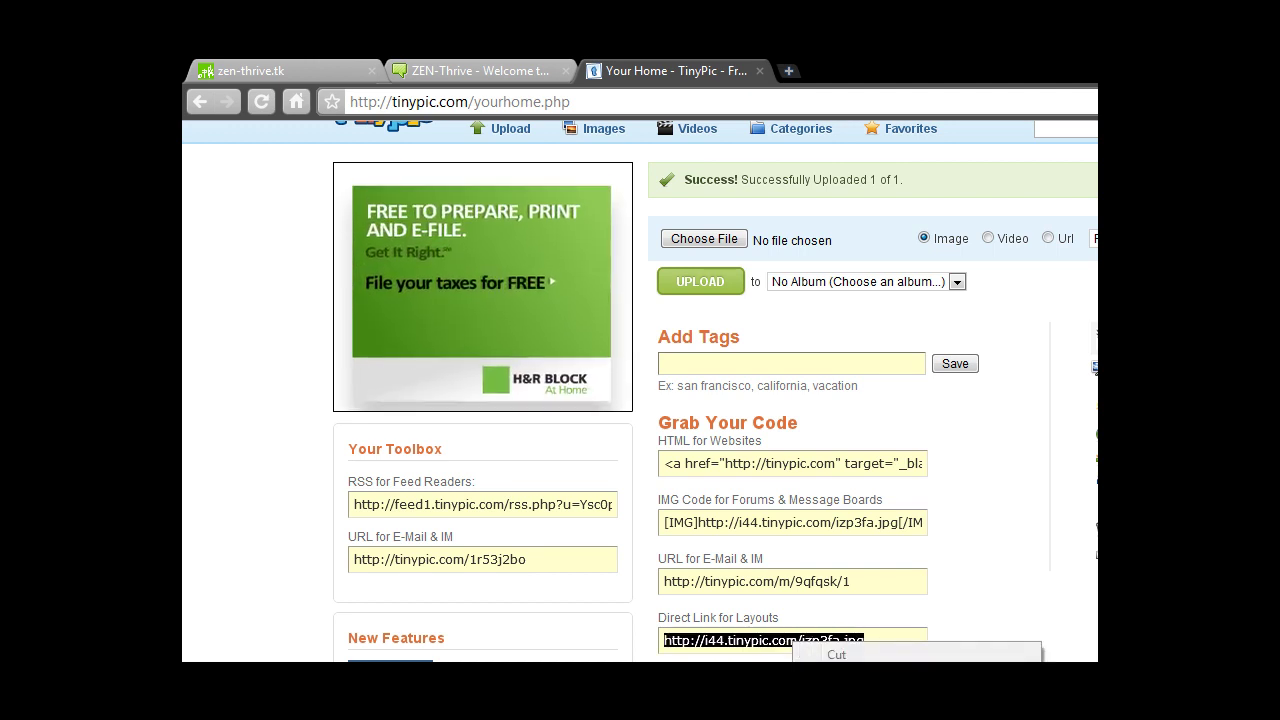
Switch to the zen-thrive.tk forum, open the profile's signature settings and enter the signature's text for editing
click(430, 71)
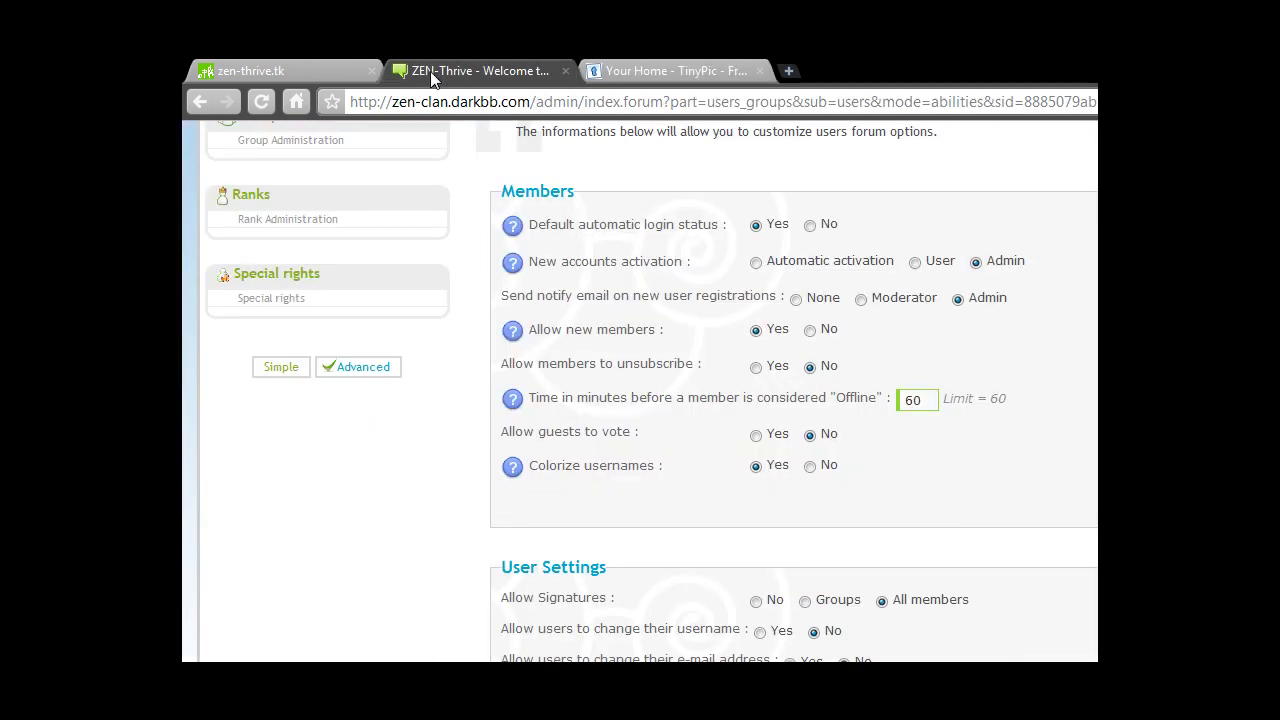
click(323, 62)
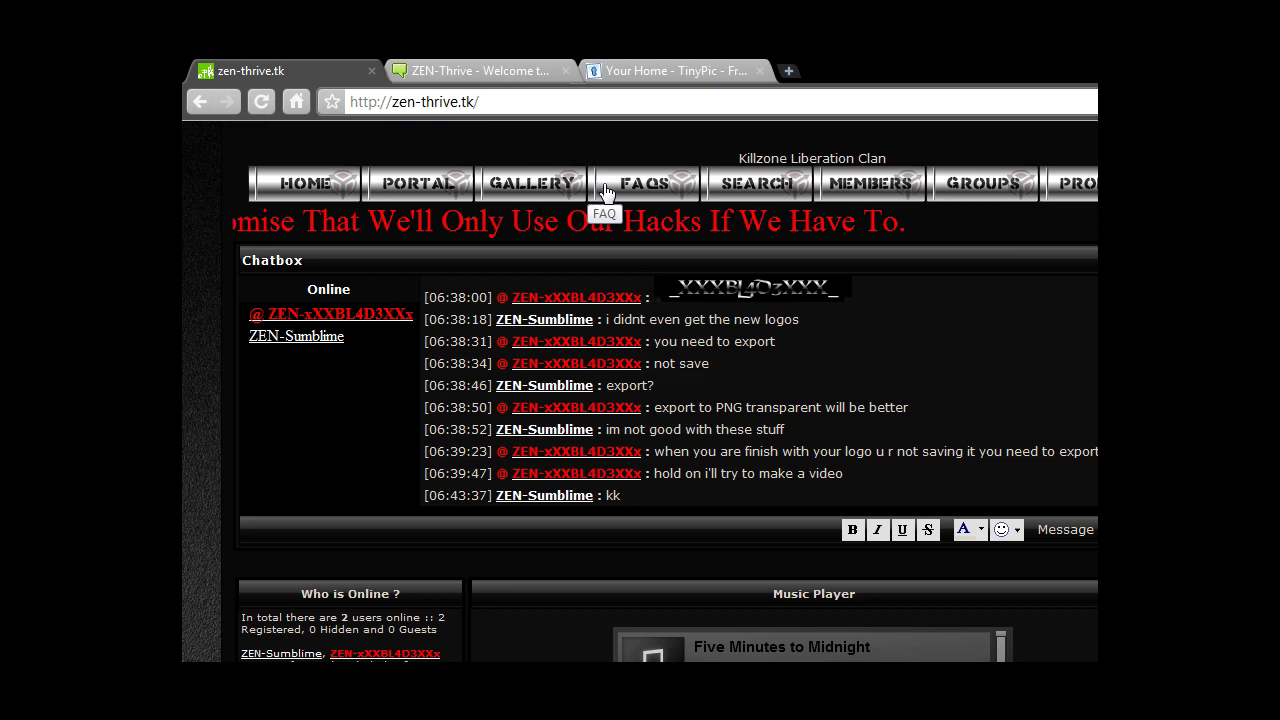
click(1000, 200)
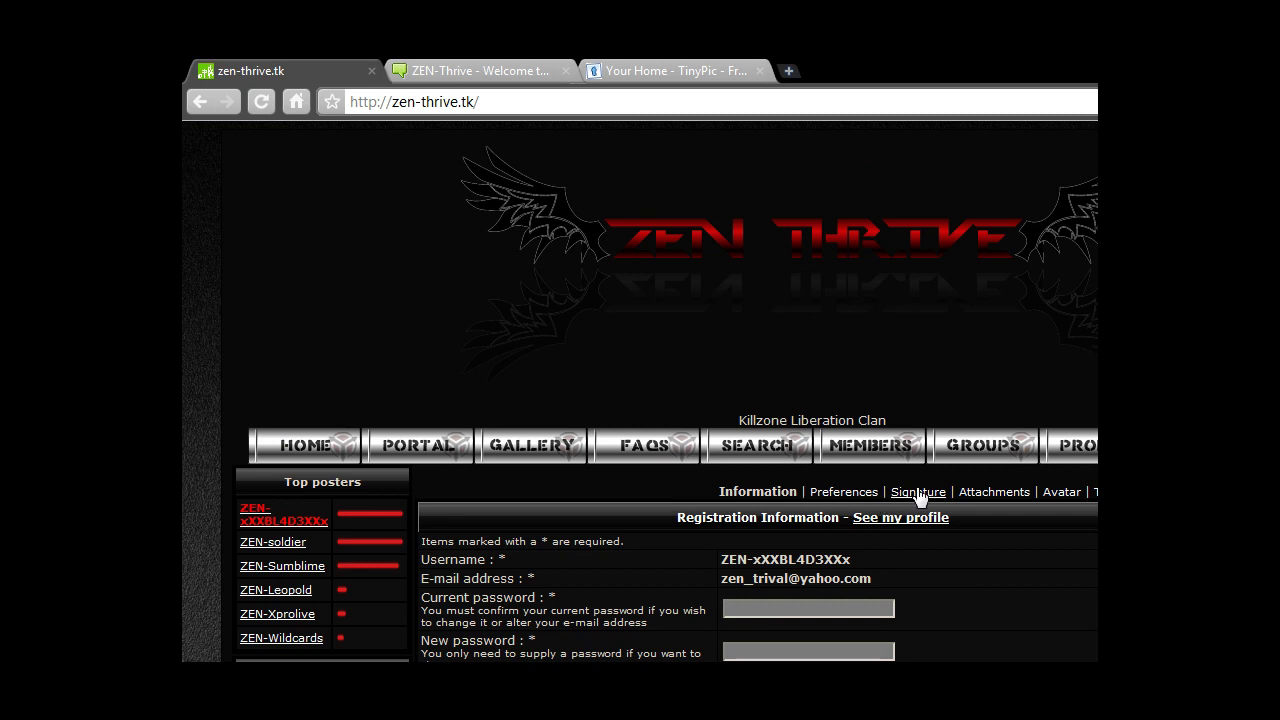
click(916, 491)
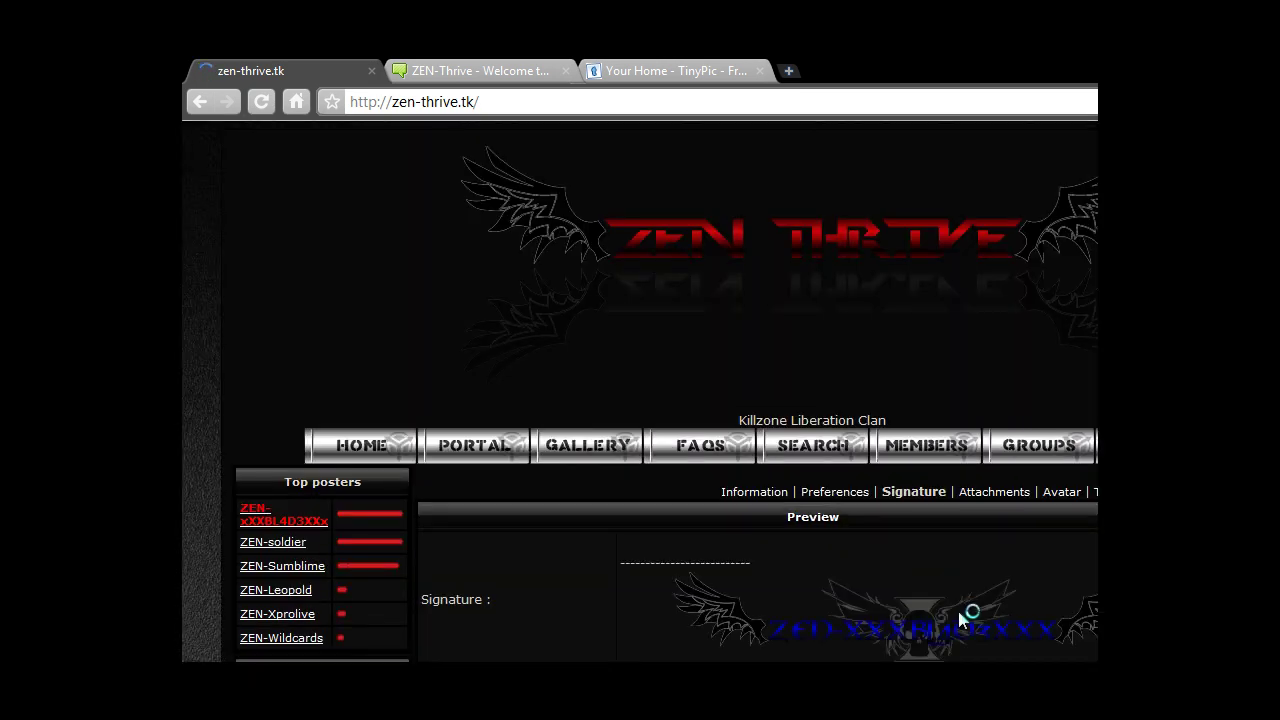
scroll(1017, 481, down, 4)
click(938, 458)
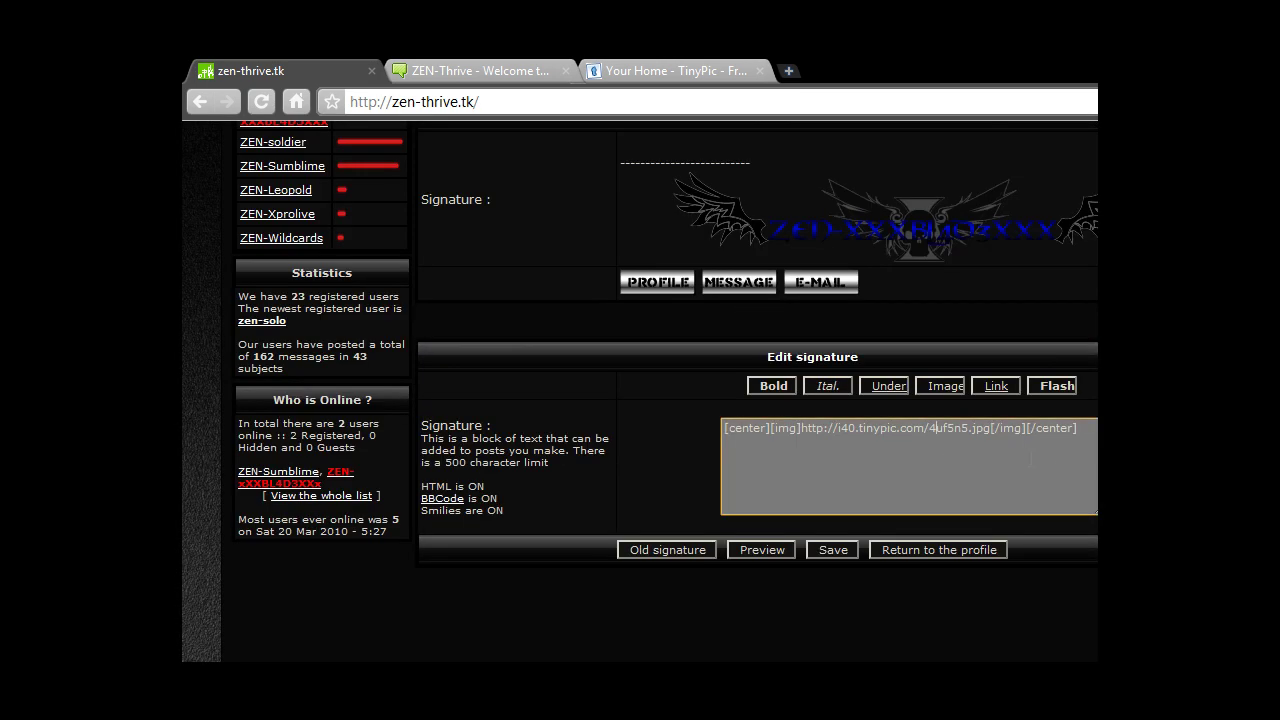